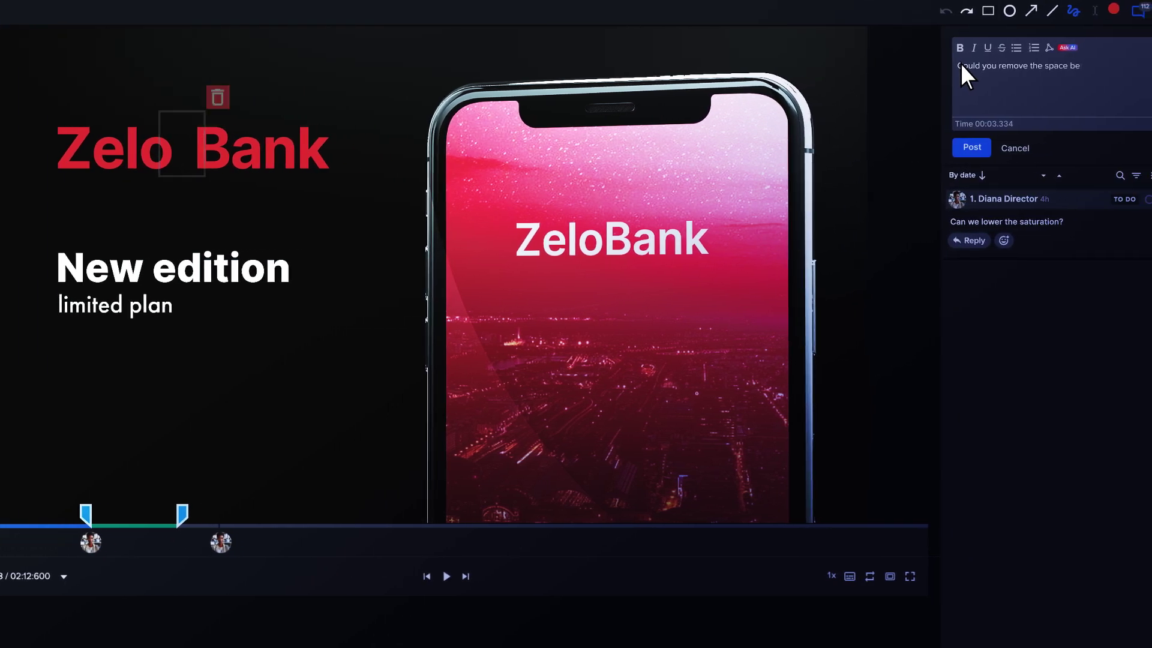
# - Write the comment 'Could you remove the space between Zelo and Bank?' for the boxed gap
pyautogui.write('tween Zelo and Bank?')
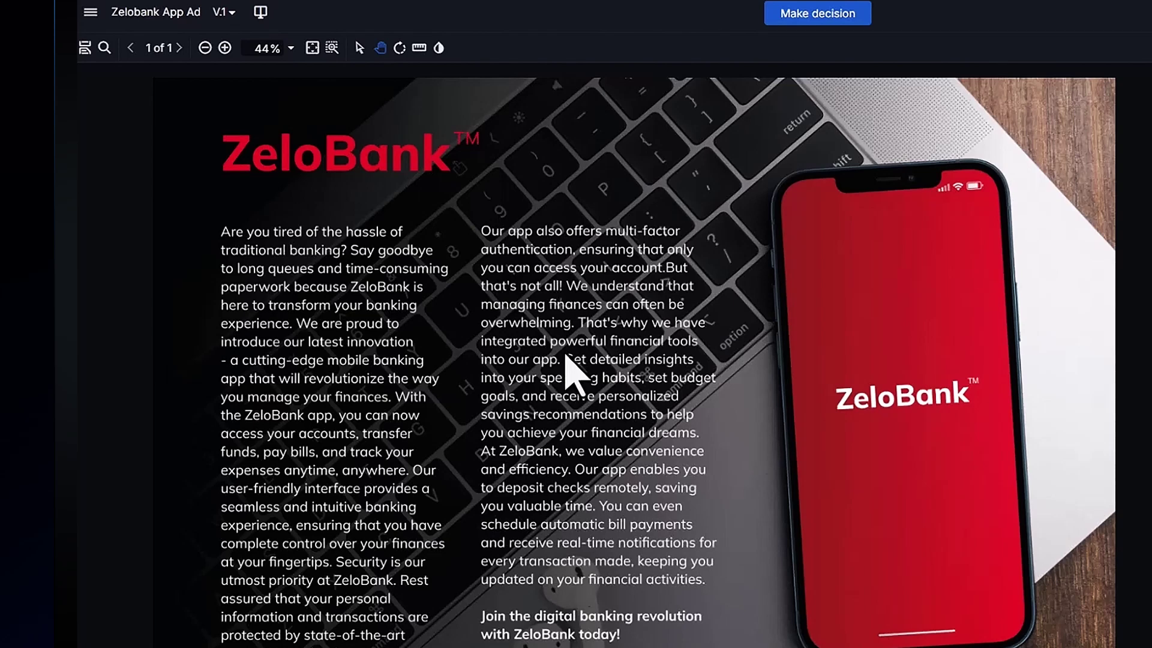
pyautogui.click(287, 51)
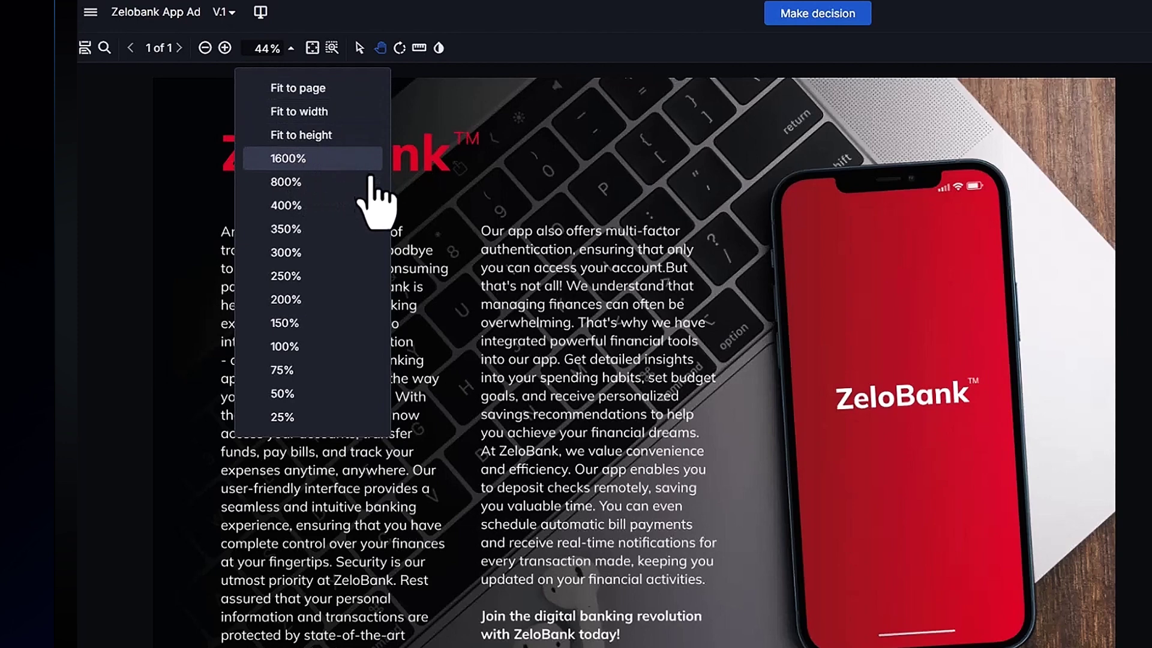
pyautogui.click(450, 277)
pyautogui.click(331, 48)
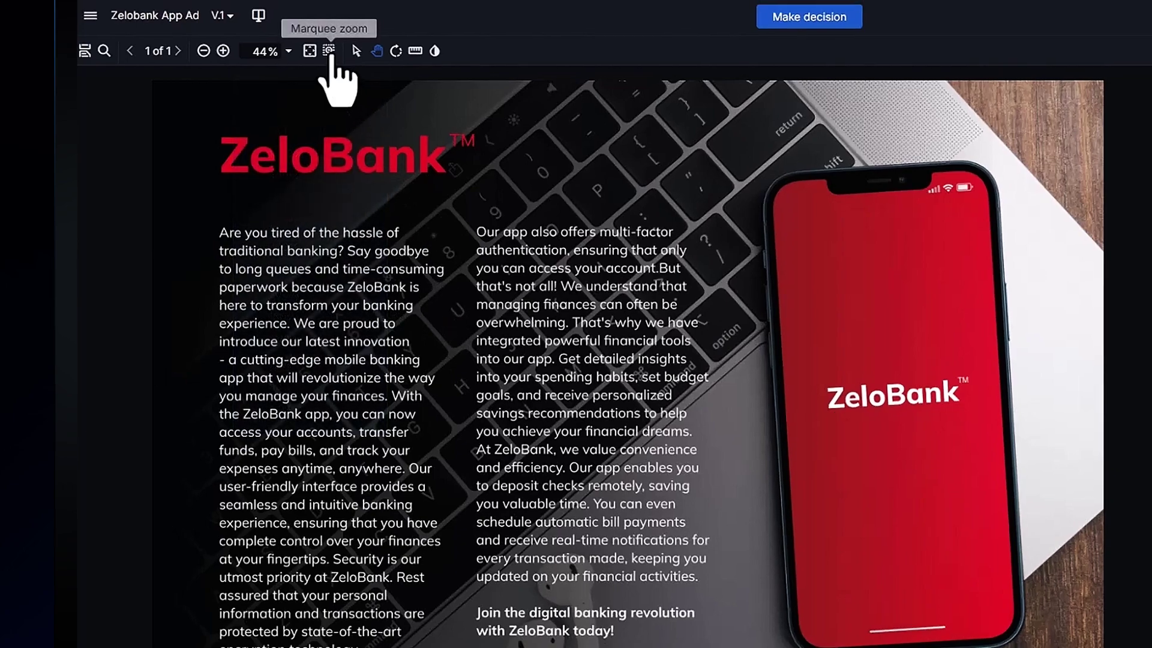
pyautogui.moveTo(497, 182); pyautogui.dragTo(829, 398)
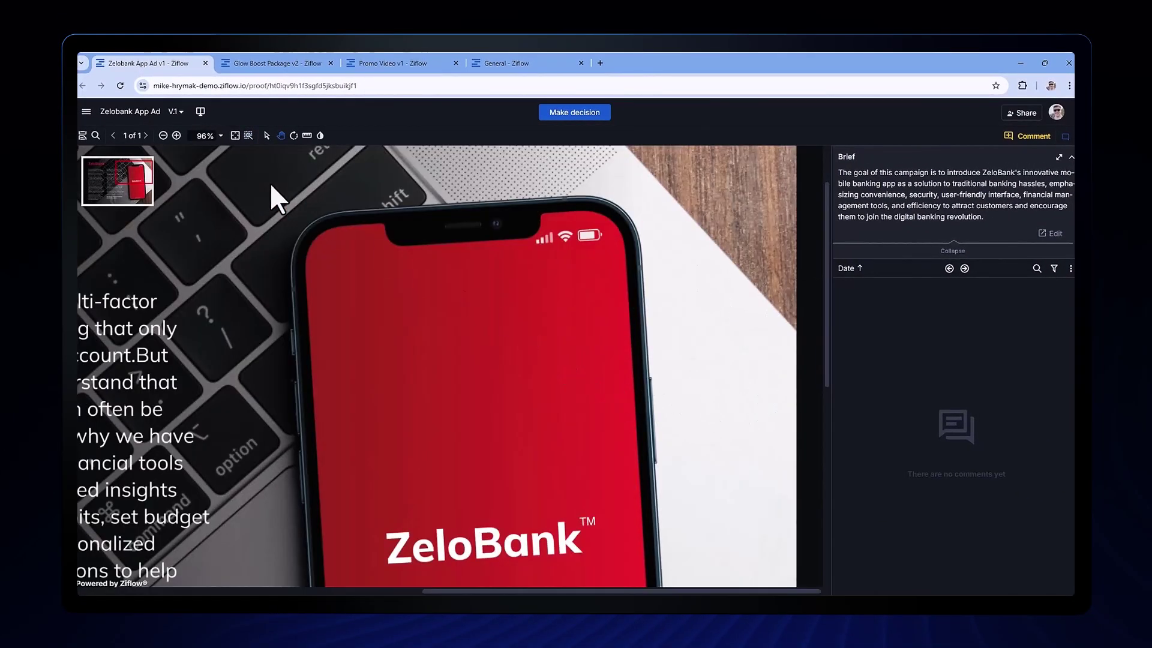
pyautogui.click(235, 138)
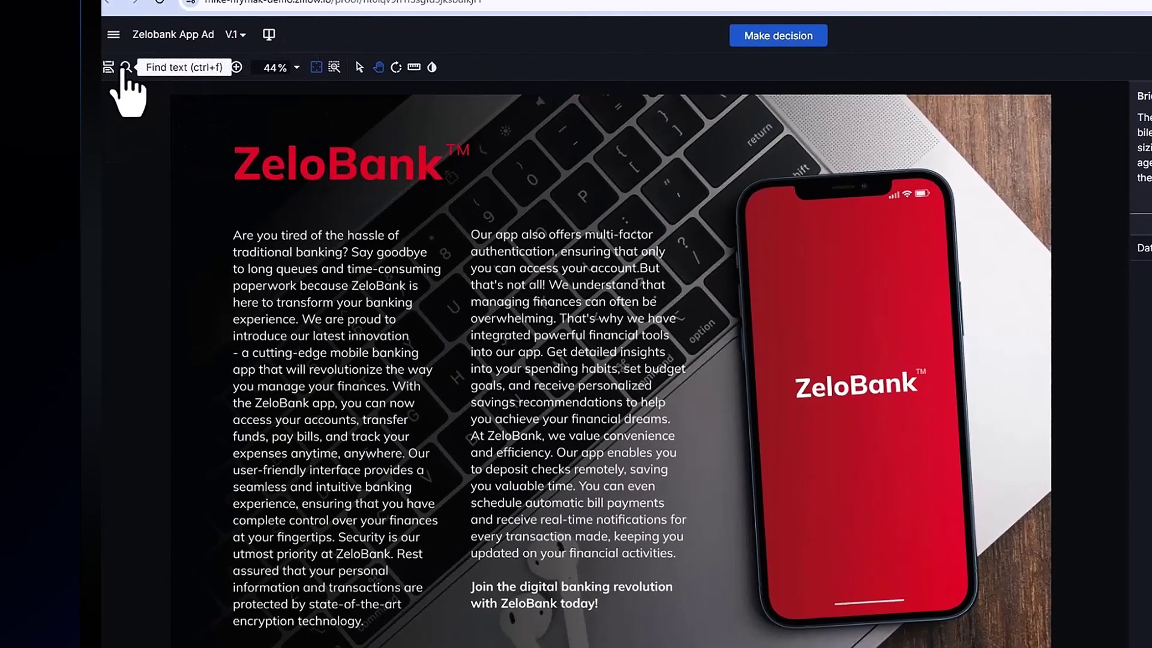
pyautogui.click(126, 67)
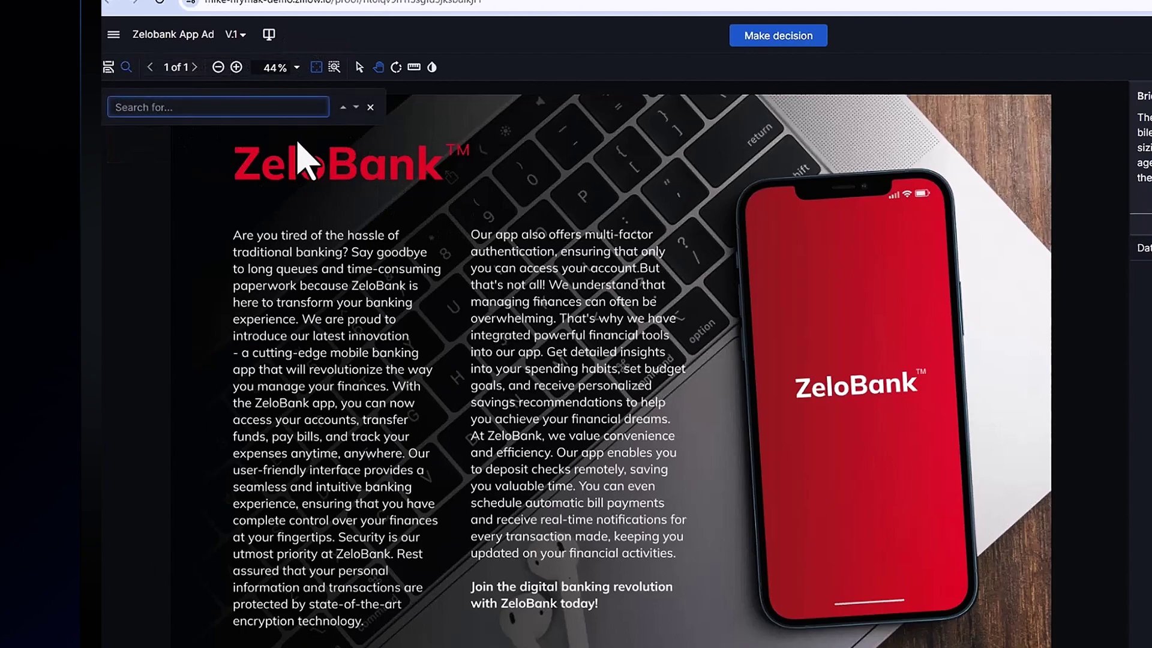
pyautogui.write('zelobank')
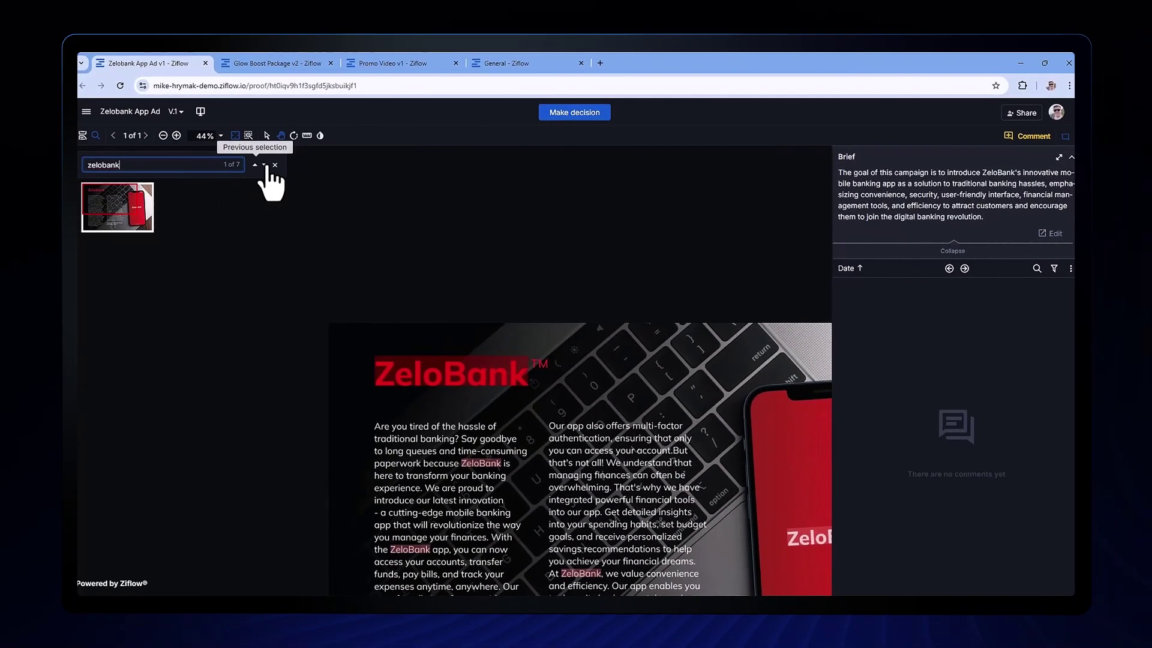
pyautogui.click(286, 152)
pyautogui.click(264, 166)
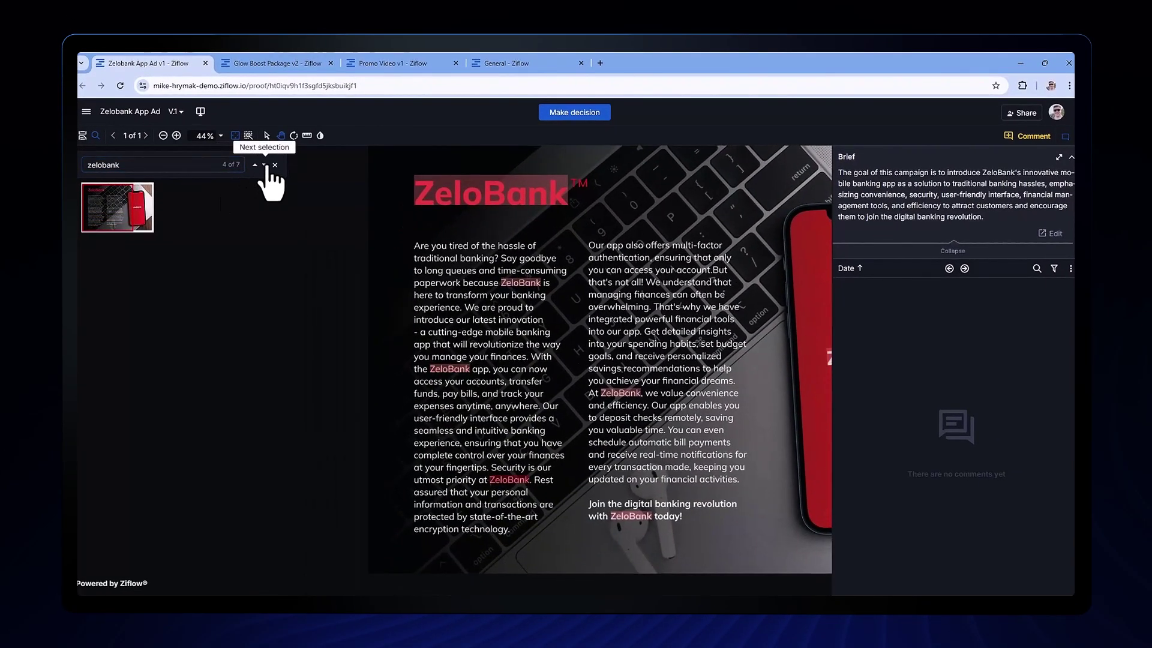
pyautogui.click(265, 166)
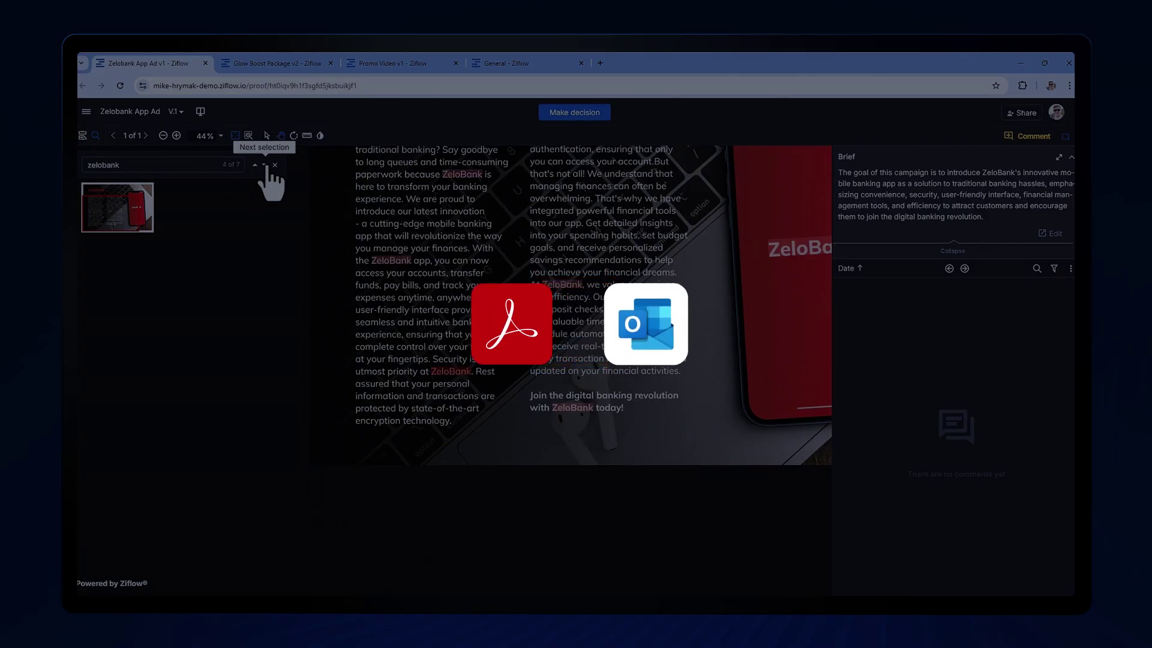
pyautogui.click(275, 165)
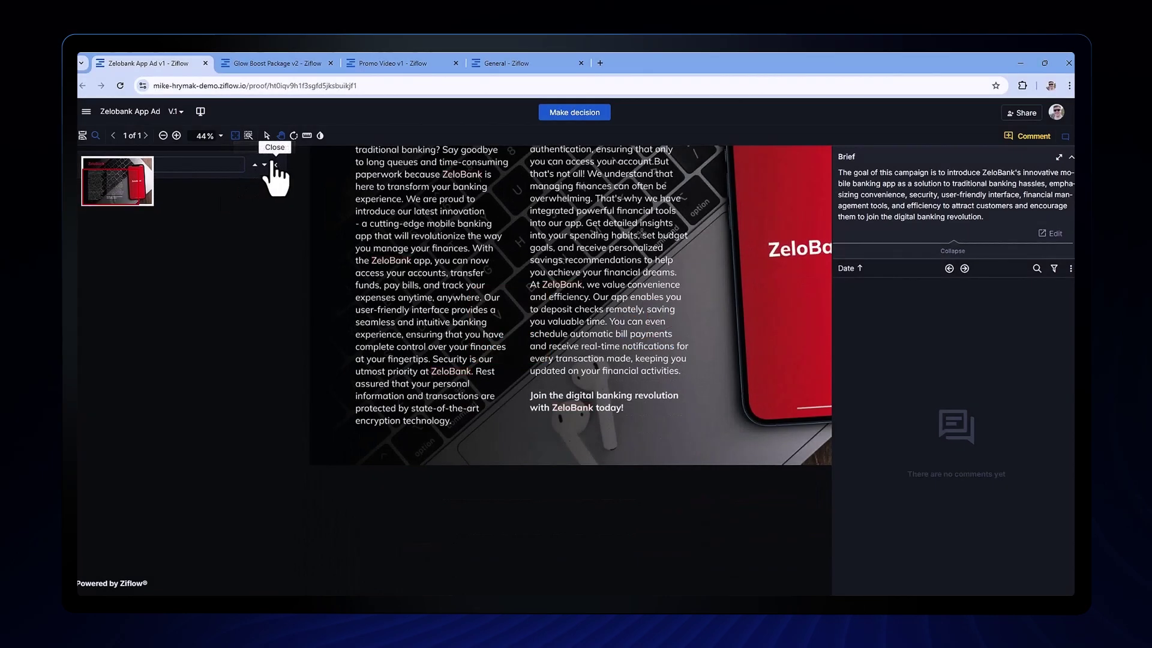
# - Post a replace comment on the first paragraph, changing 'transform your banking' to 'revolutionize your banking'
pyautogui.click(234, 135)
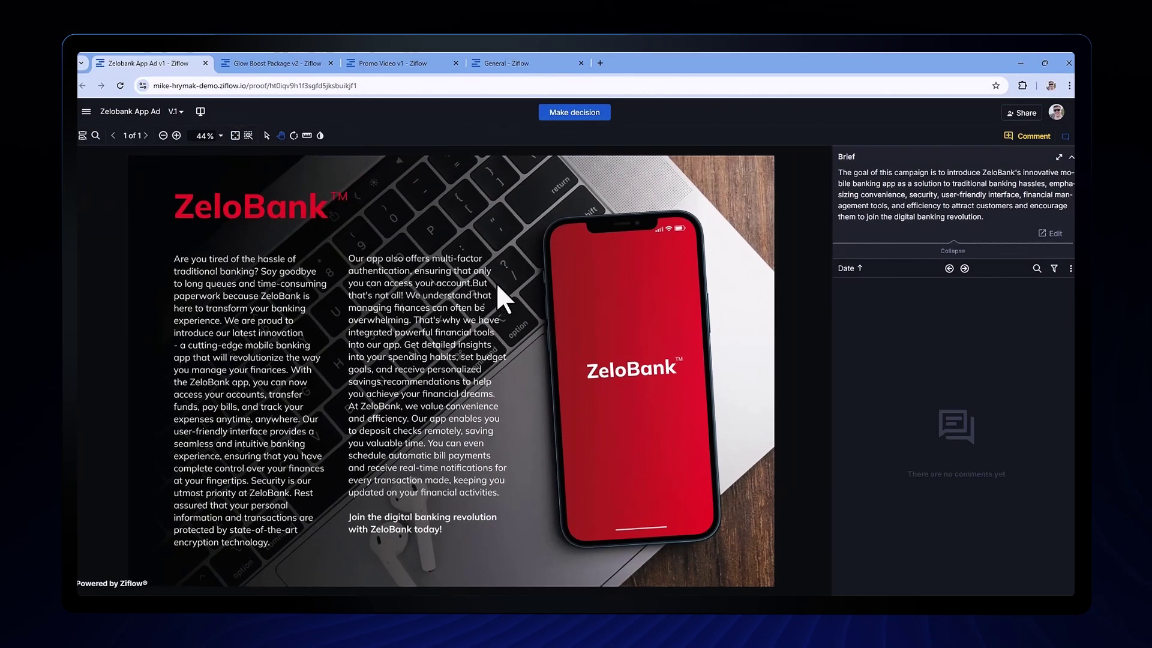
pyautogui.click(1028, 136)
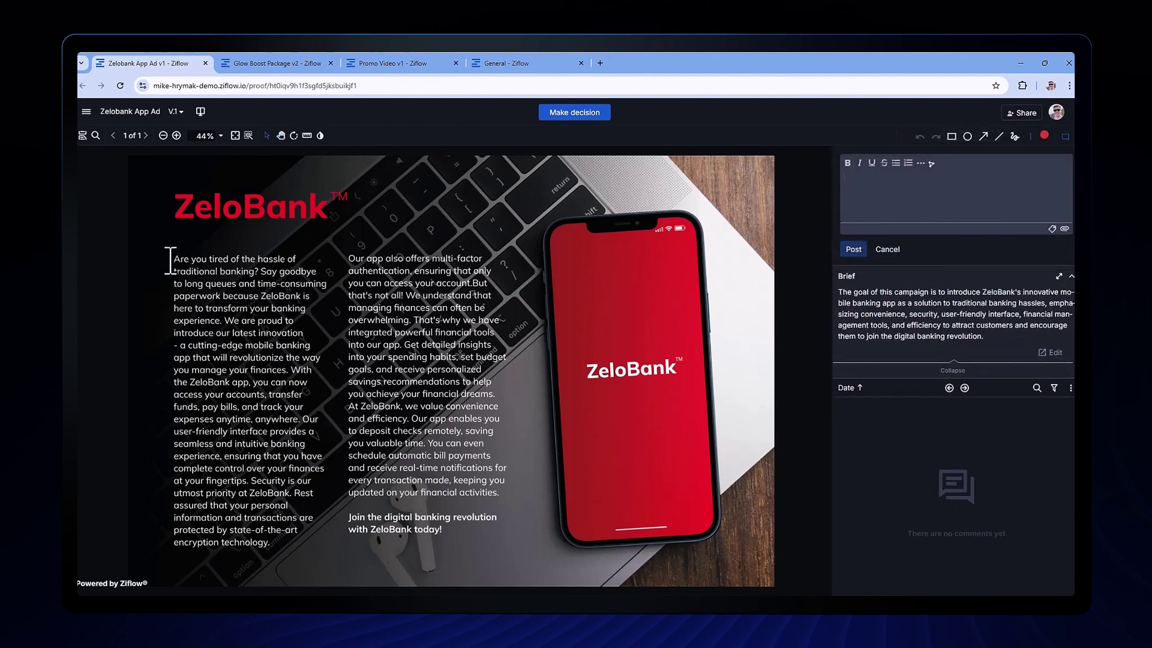
pyautogui.moveTo(170, 260); pyautogui.dragTo(226, 339)
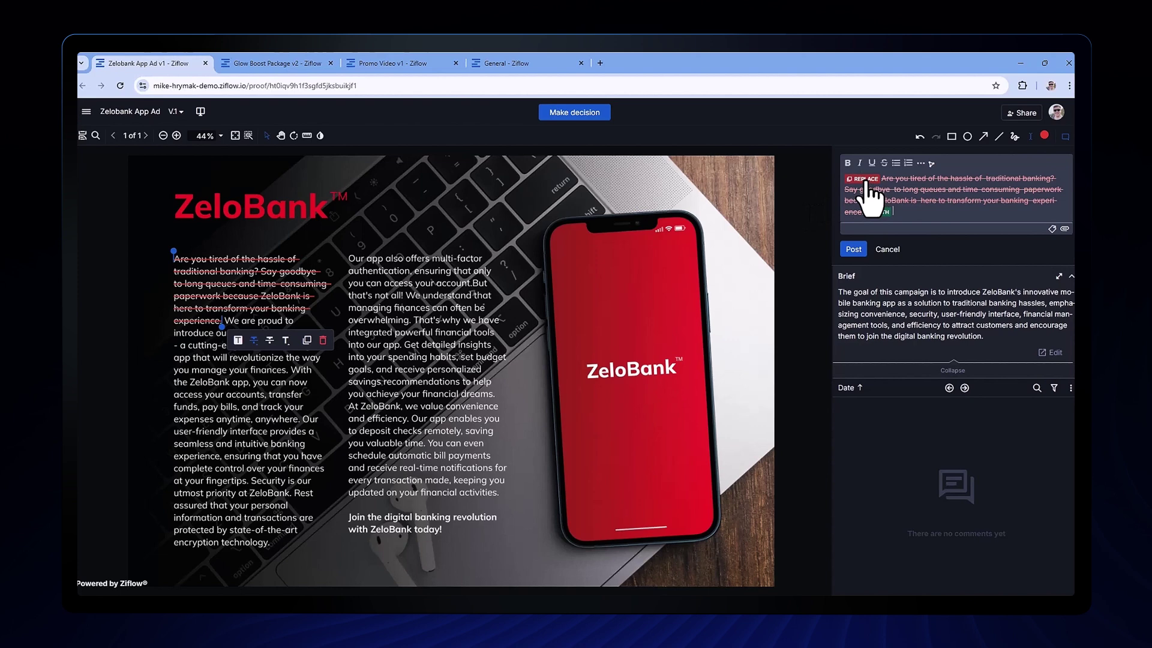
pyautogui.click(865, 183)
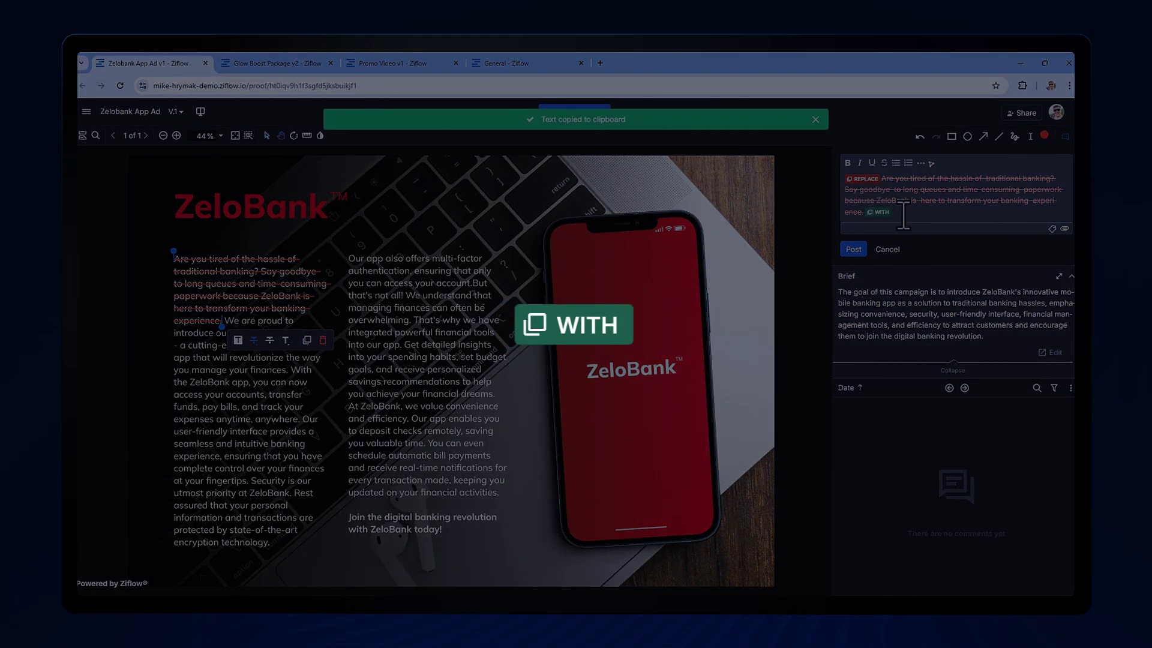
pyautogui.hotkey('ctrl', 'v')
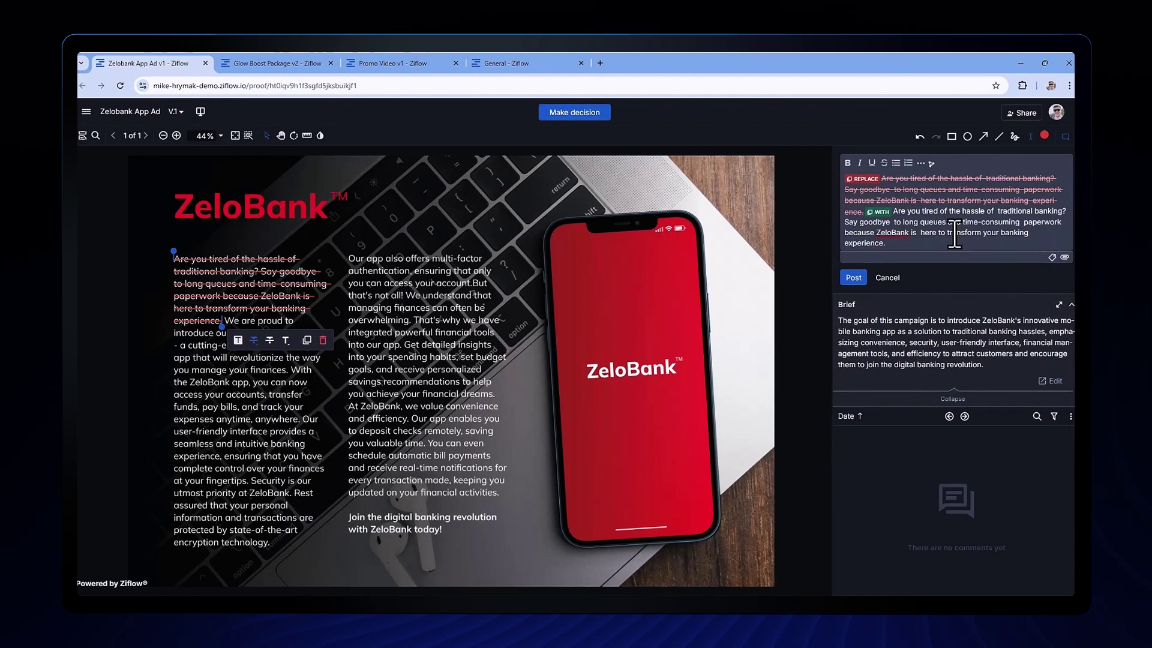
pyautogui.write('revolu')
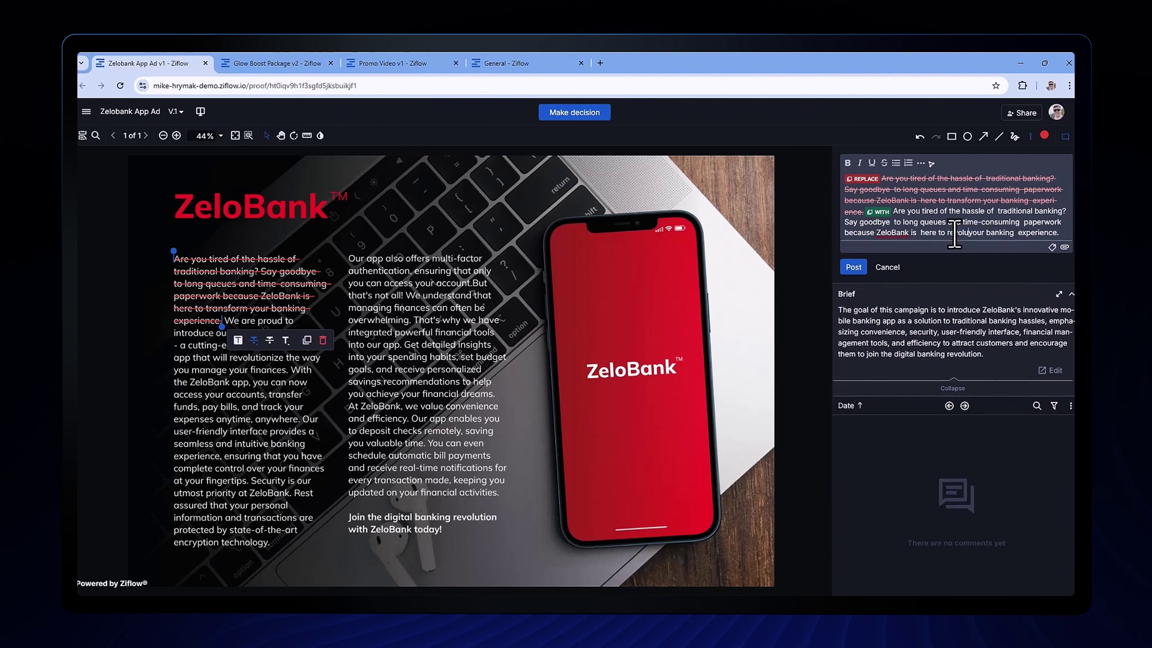
pyautogui.write('tionize')
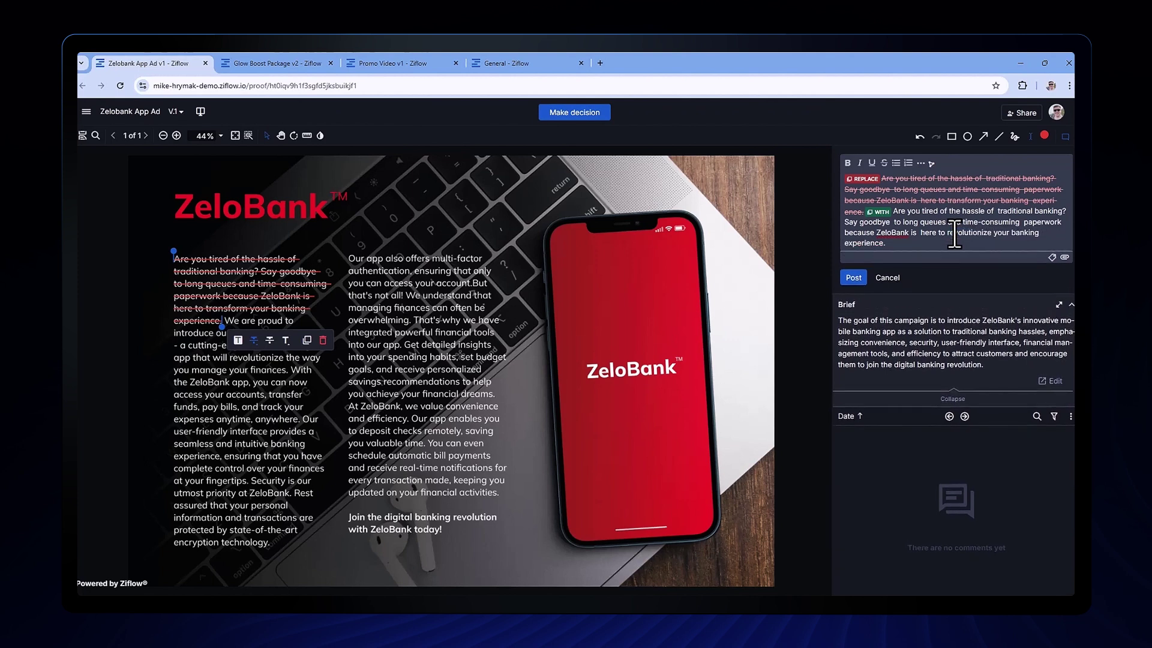
pyautogui.click(854, 278)
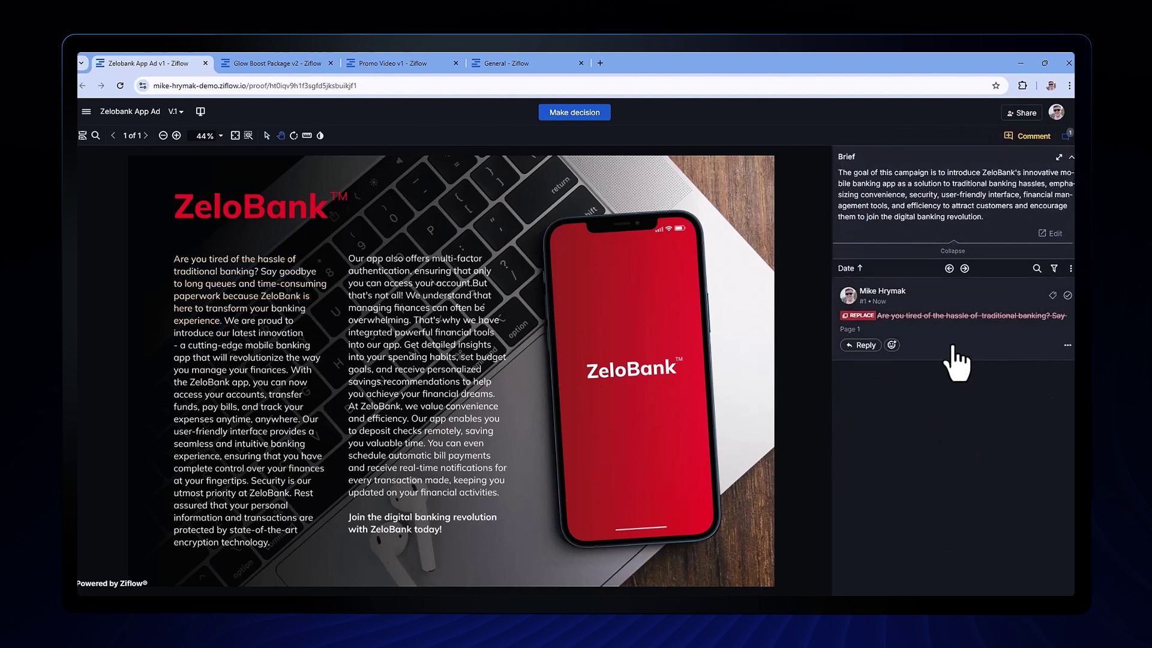
pyautogui.click(953, 363)
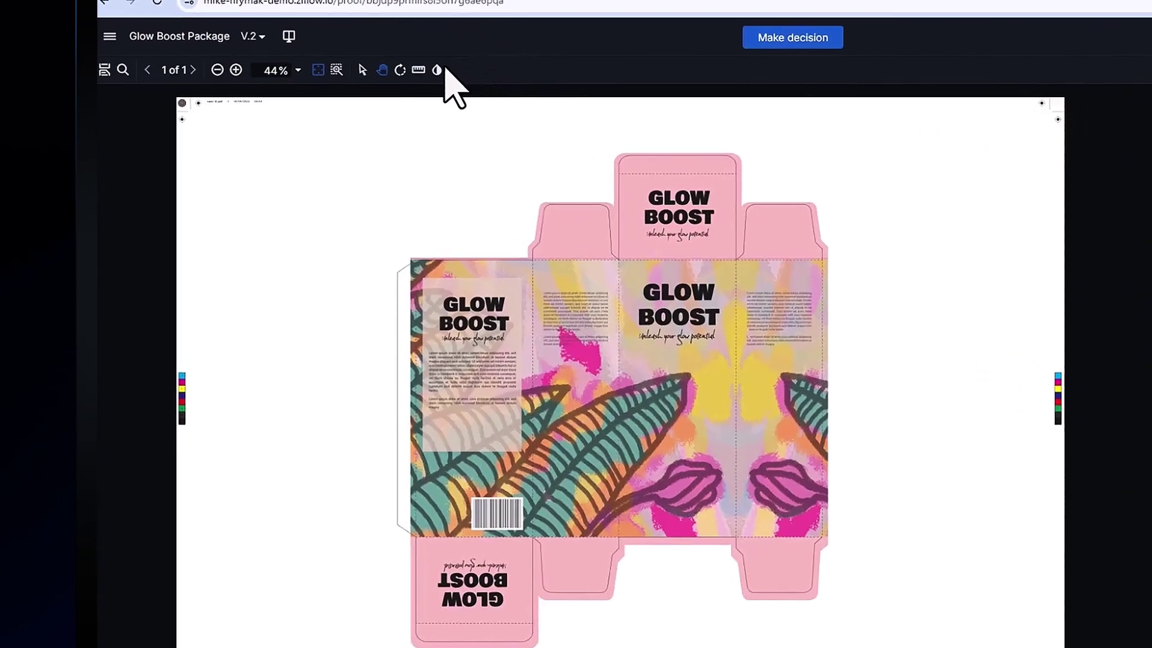
# - Show the colour channel breakdown of the Glow Boost Package V.2 proof
pyautogui.click(350, 119)
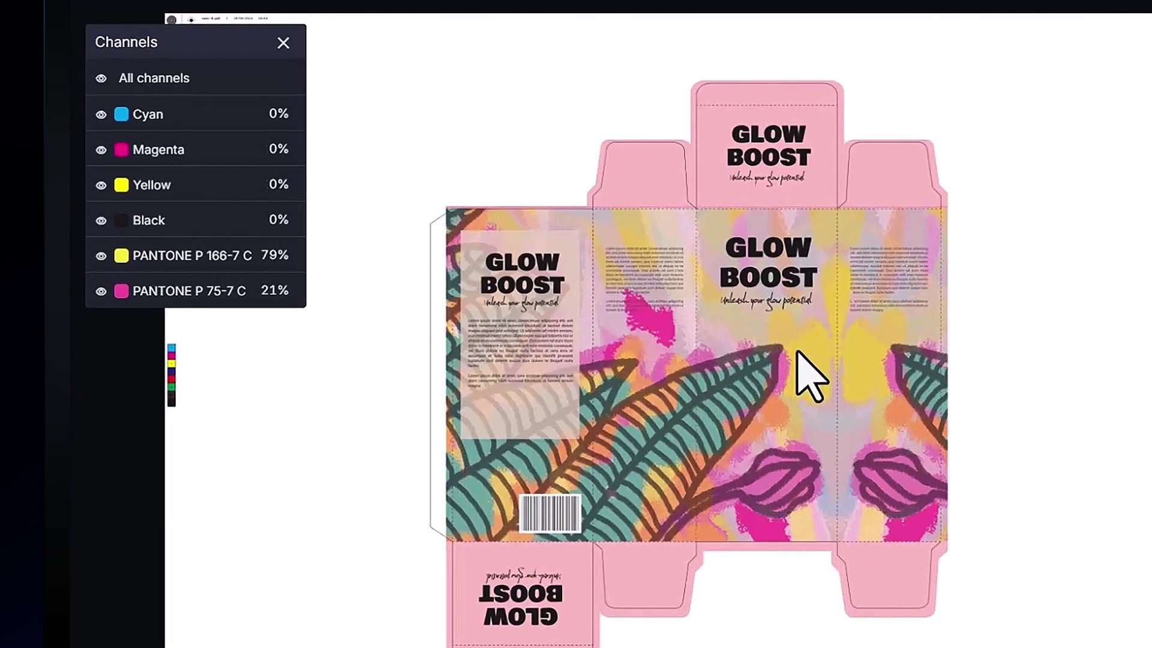
pyautogui.click(174, 114)
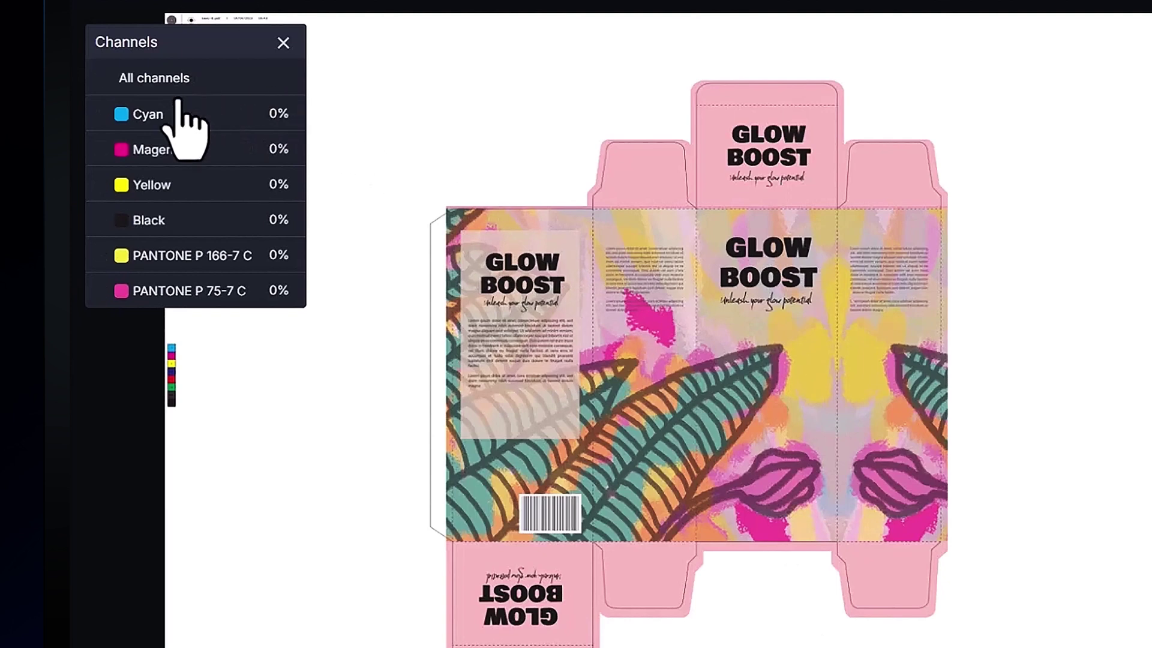
pyautogui.click(158, 150)
pyautogui.click(154, 184)
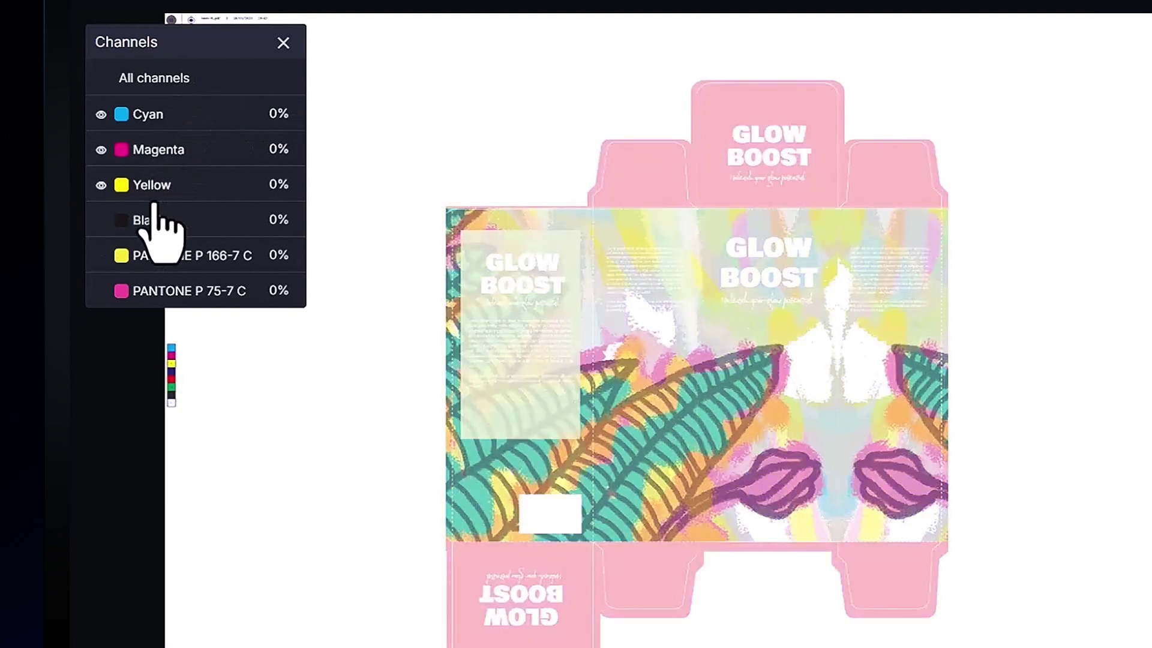
pyautogui.click(150, 220)
pyautogui.click(153, 256)
pyautogui.click(155, 291)
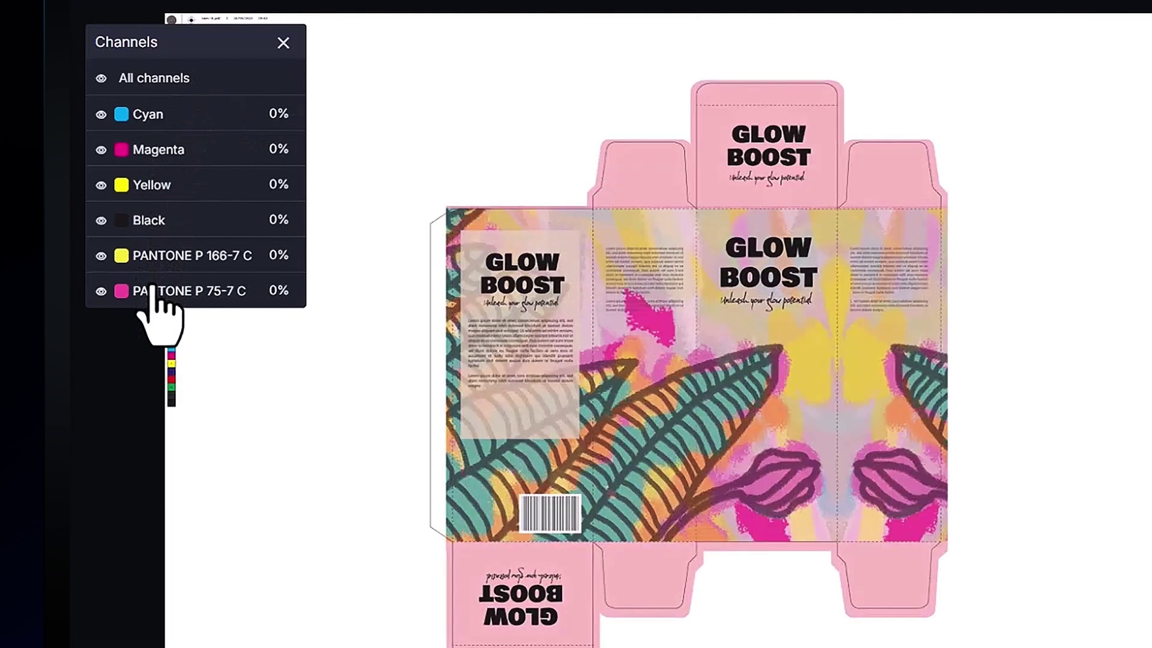
pyautogui.click(148, 220)
pyautogui.click(154, 184)
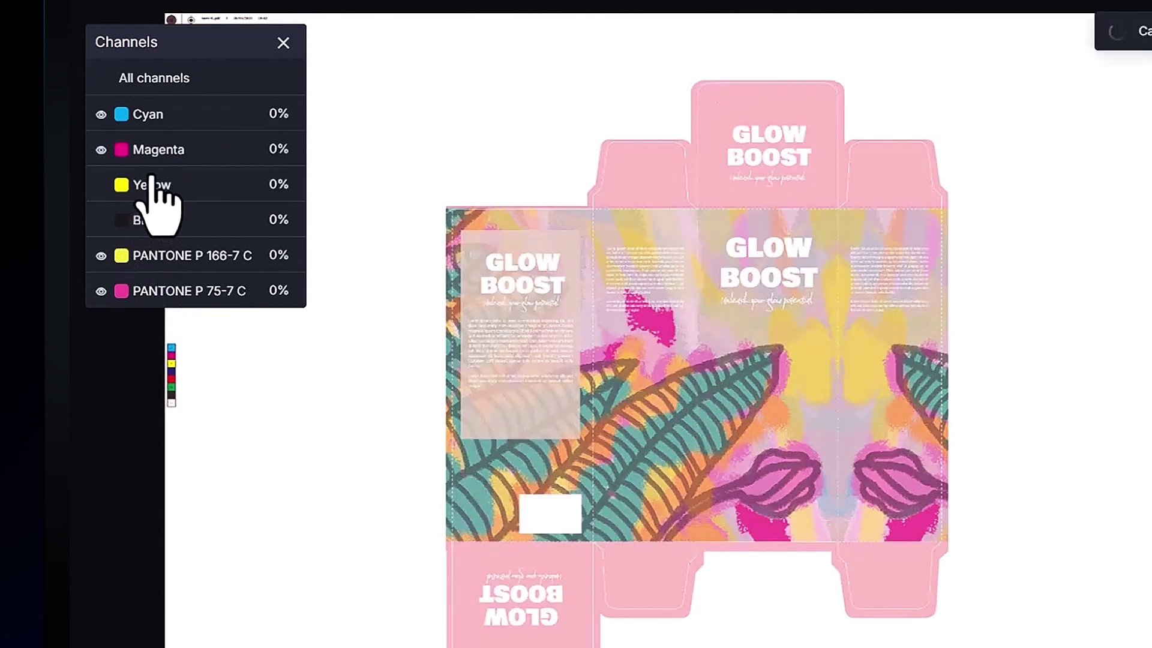
pyautogui.click(158, 149)
pyautogui.click(157, 117)
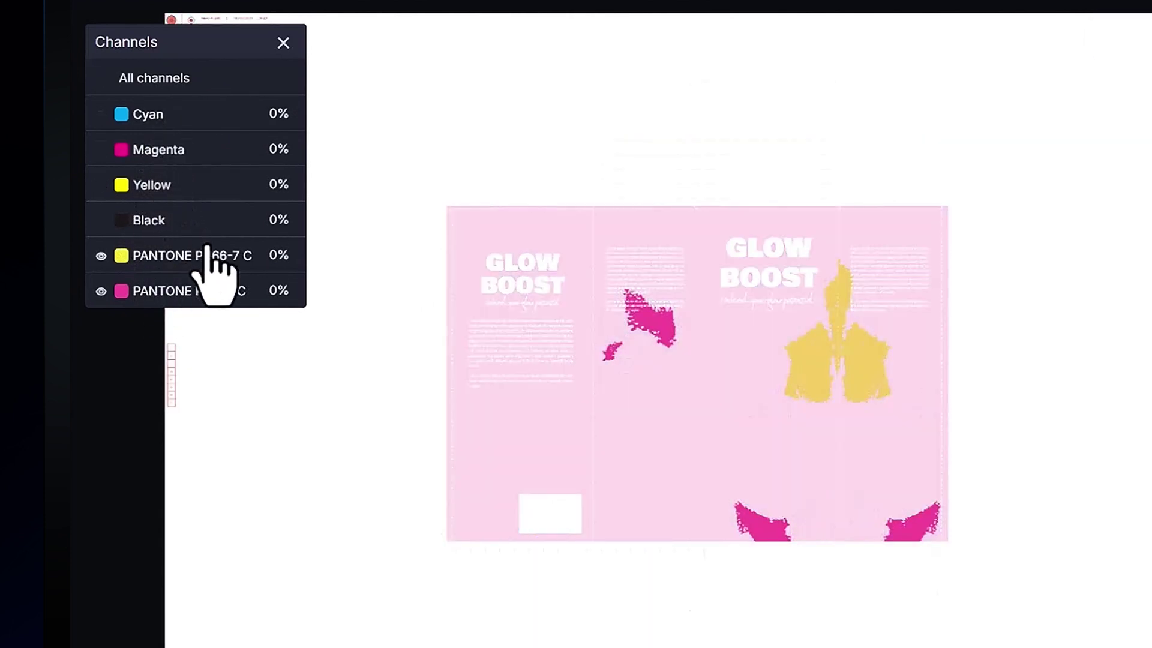
pyautogui.click(180, 78)
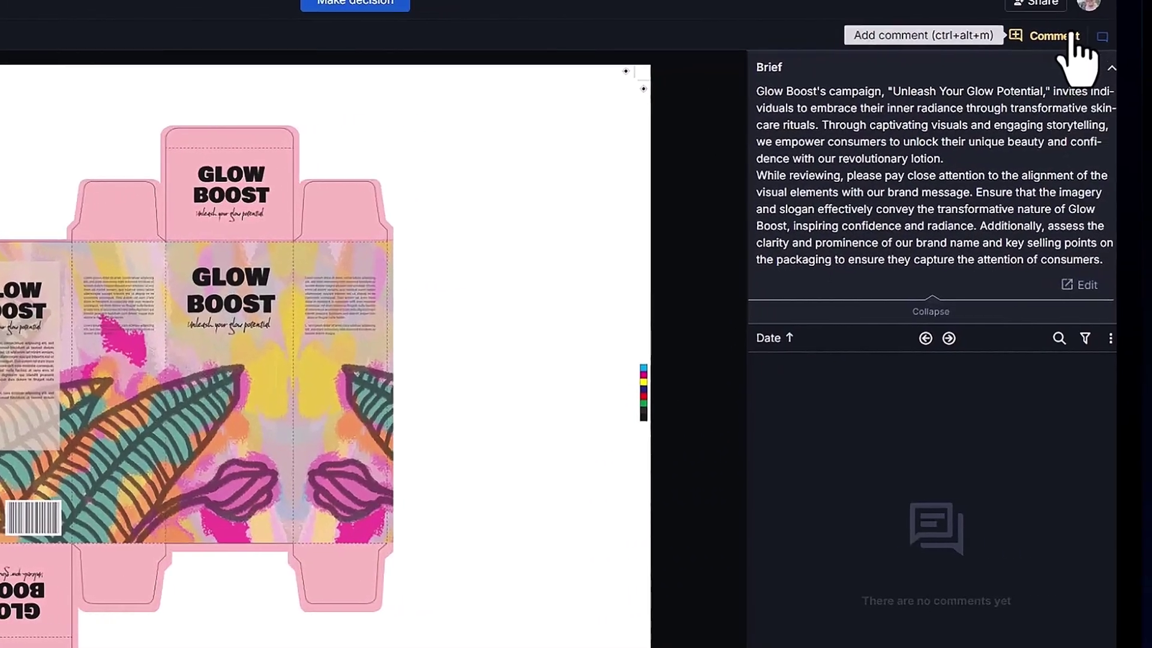
# - Post an arrow comment 'Is this correct?' pointing at the yellow front-panel area
pyautogui.click(1072, 37)
pyautogui.moveTo(356, 371); pyautogui.dragTo(263, 374)
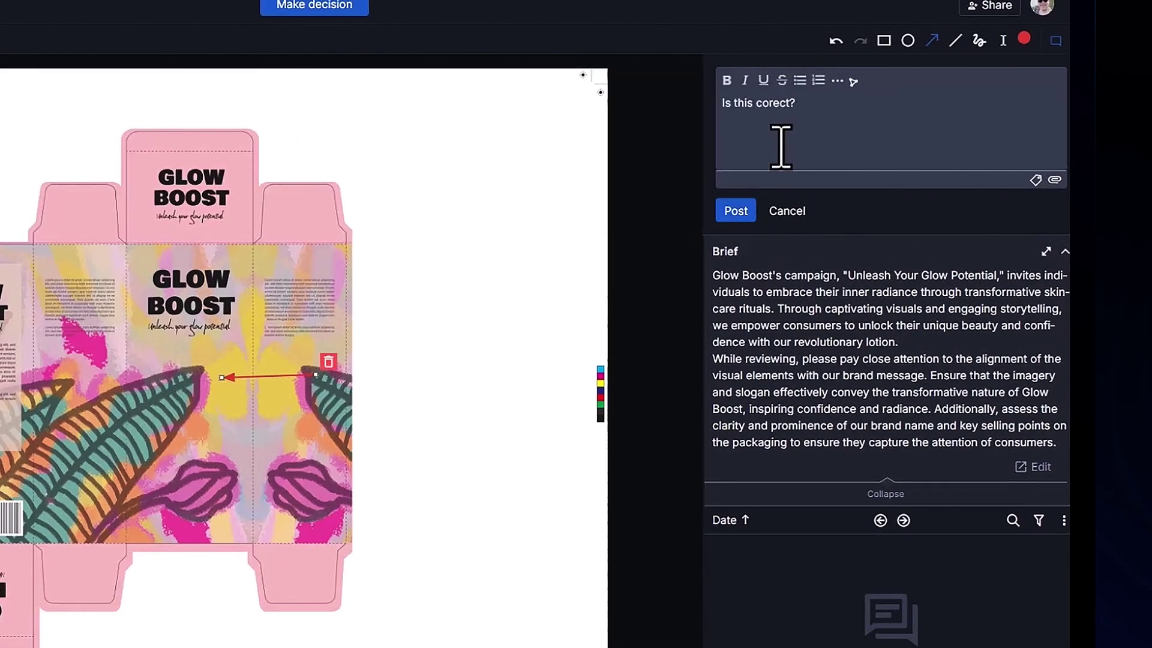
pyautogui.click(774, 103)
pyautogui.write('r')
pyautogui.click(738, 213)
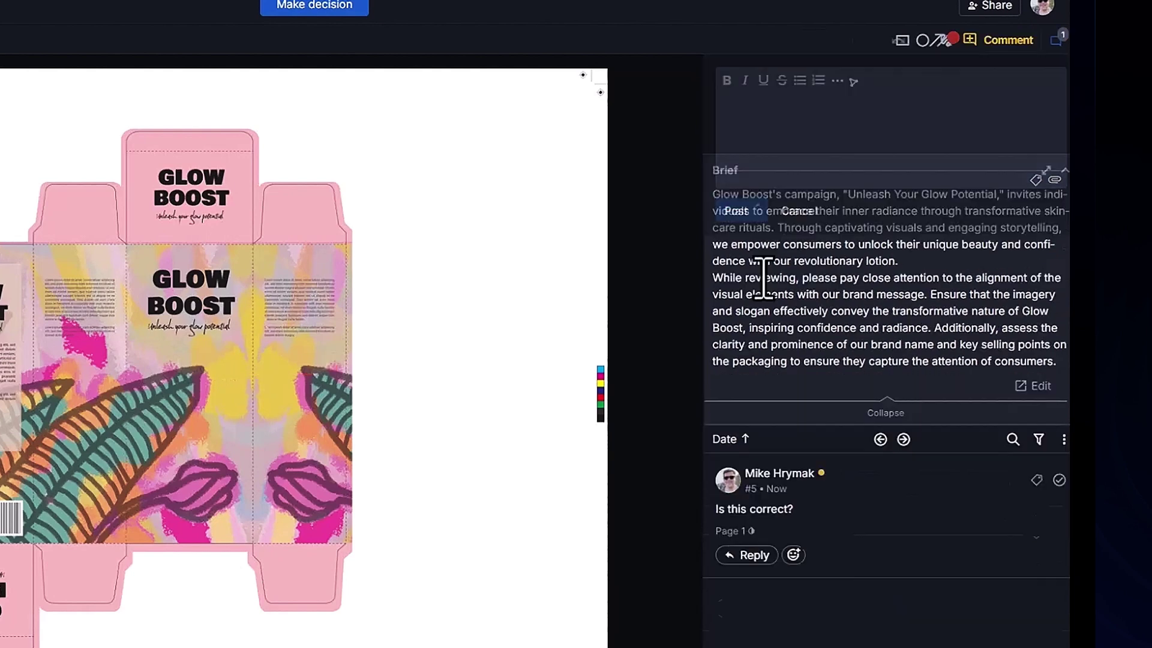
pyautogui.moveTo(755, 433)
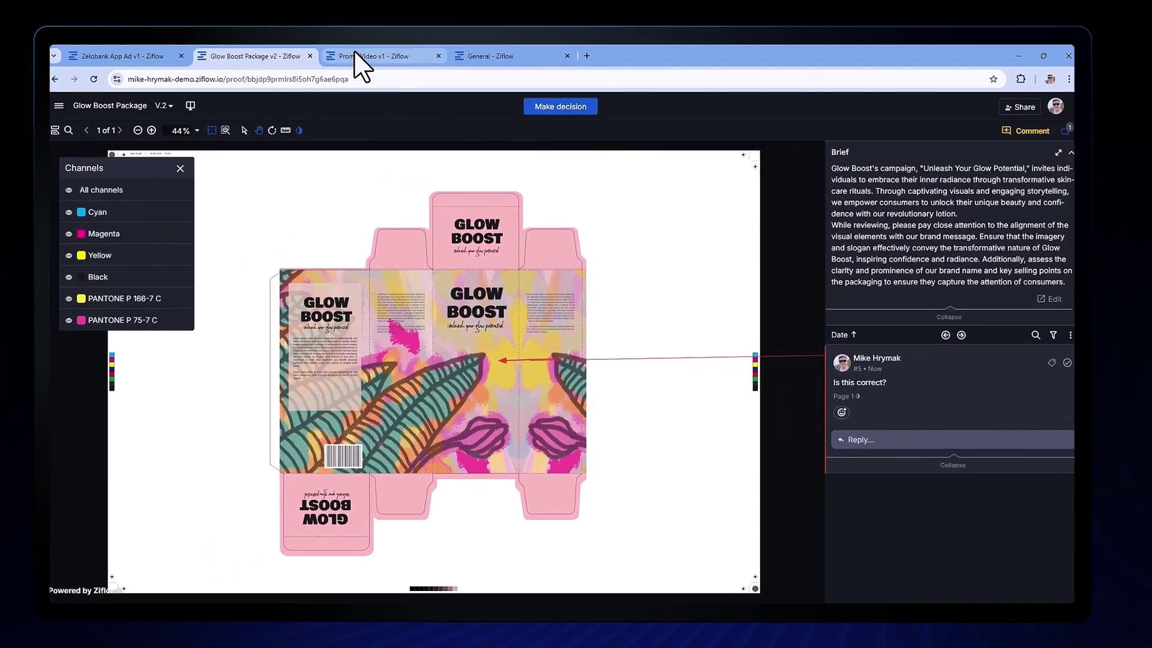
# - Open Promo Video v1, marquee-zoom onto the skydiver, then fit the whole frame back in view
pyautogui.click(363, 56)
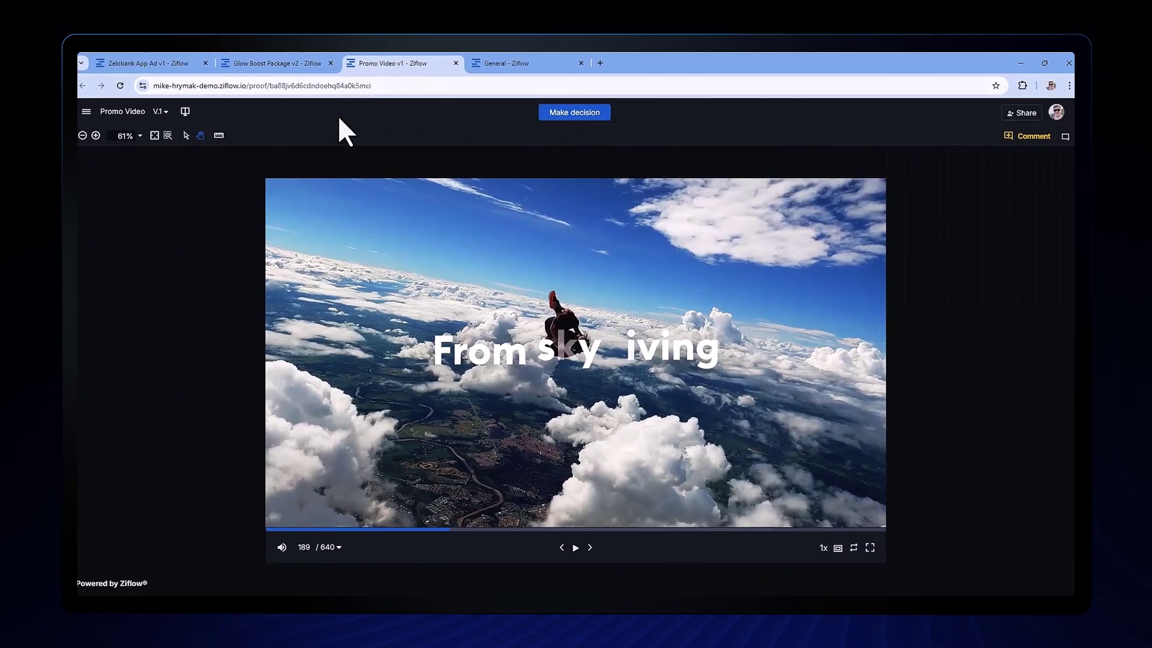
pyautogui.click(168, 135)
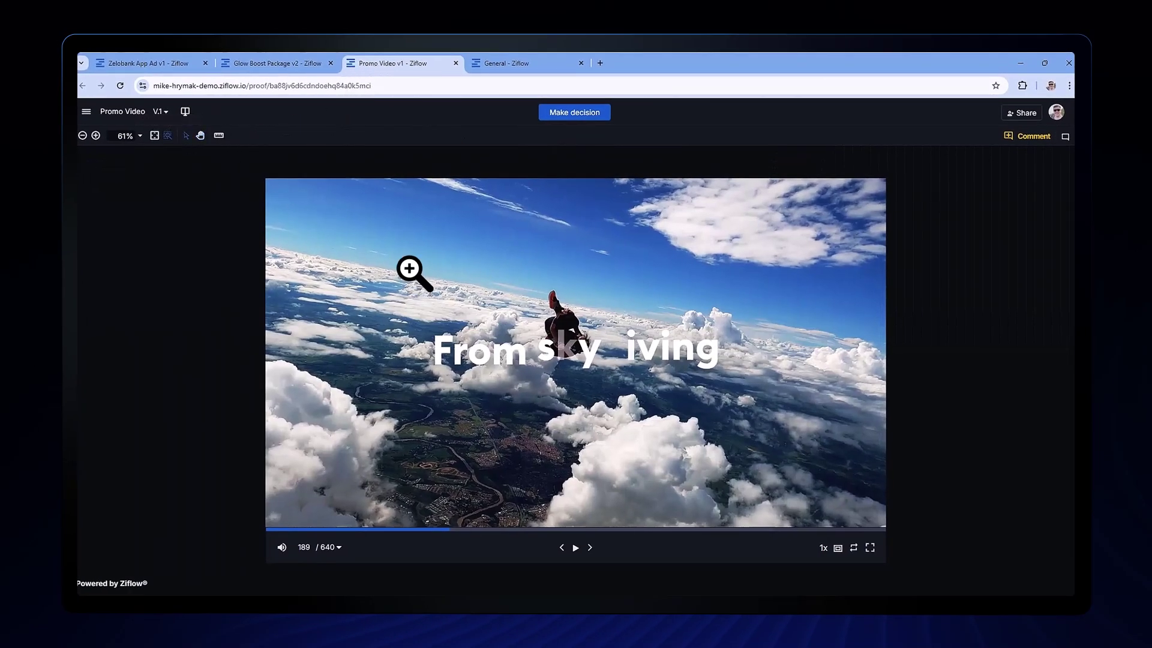
pyautogui.moveTo(409, 267); pyautogui.dragTo(733, 433)
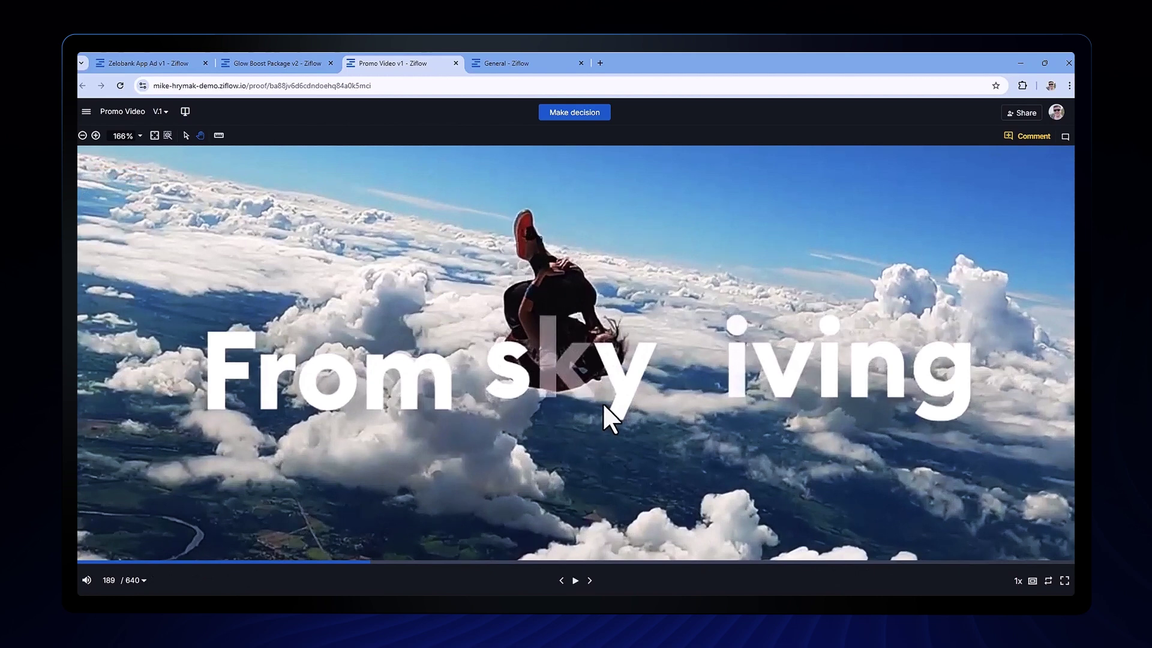
pyautogui.click(154, 136)
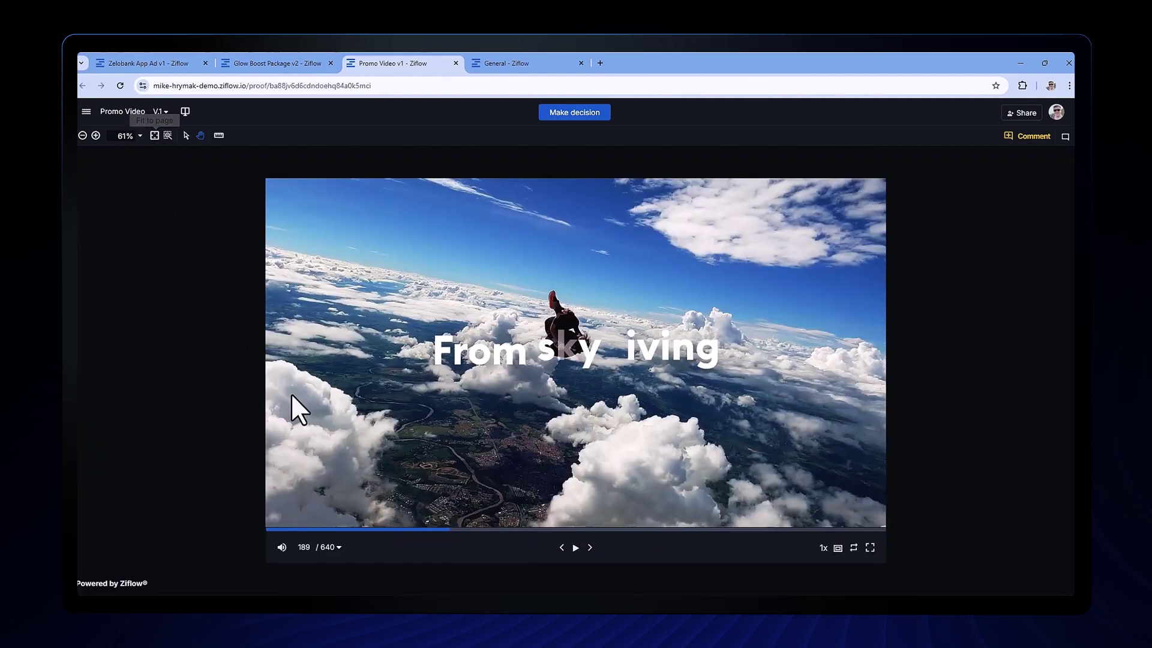
# - Keep the counter in Frames and move the video to frame 425, 'Live life to the full'
pyautogui.click(337, 547)
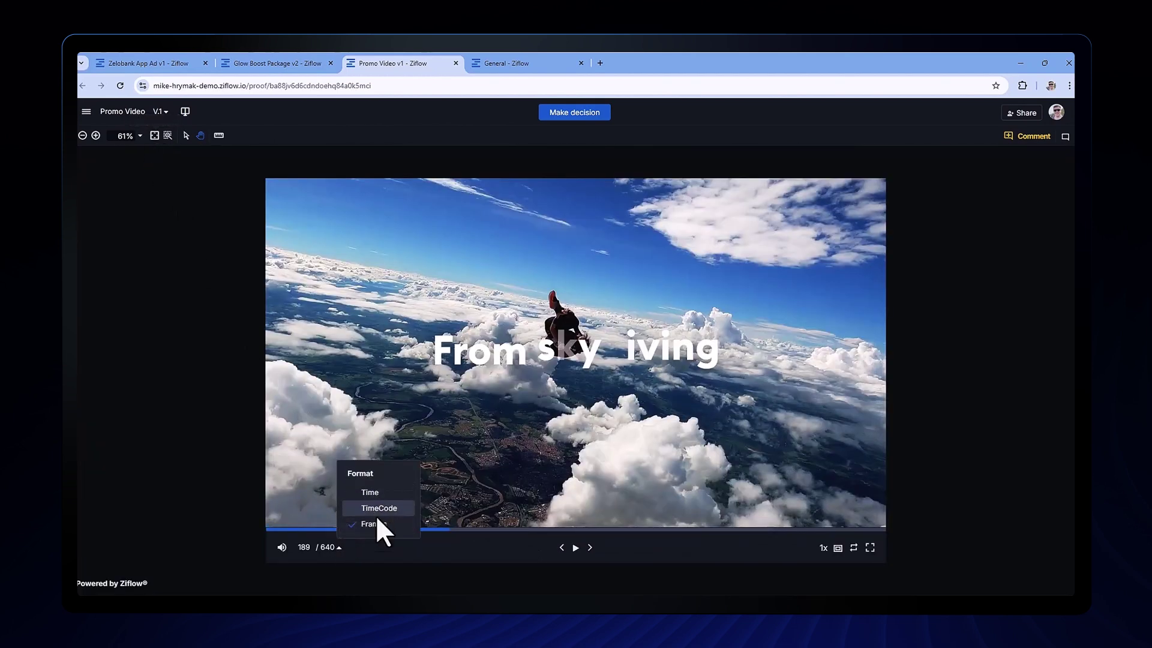
pyautogui.click(375, 524)
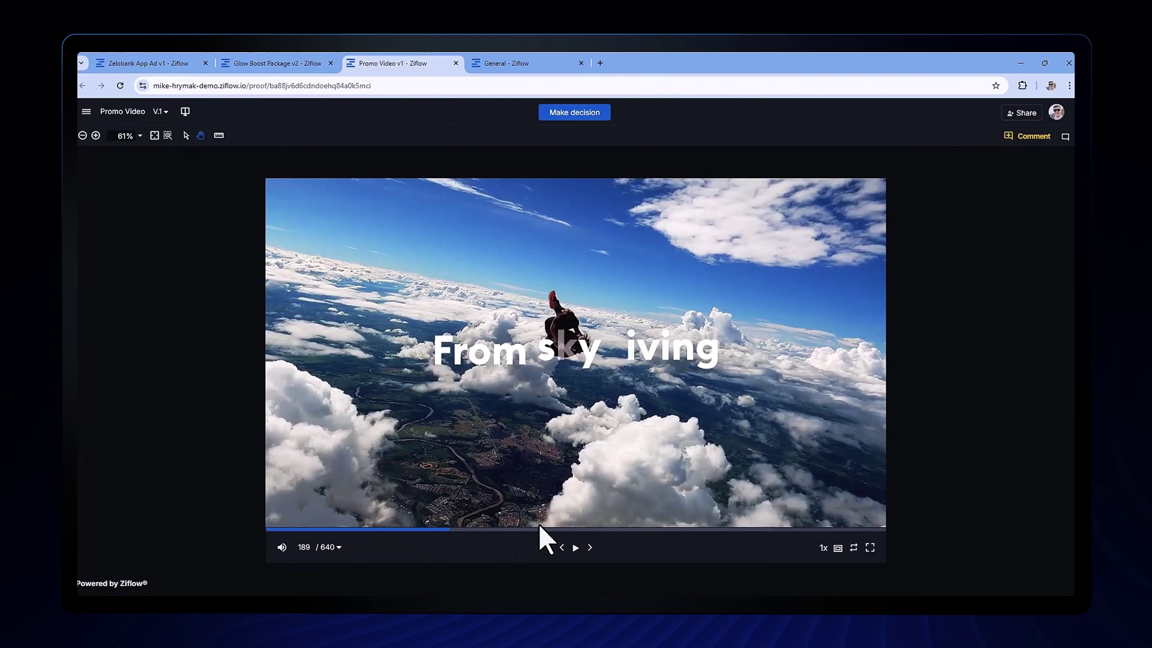
pyautogui.click(678, 525)
# - Draft 'Shouldn't this say "Live life to the fullest"?' on frames 411–448 with looping on
pyautogui.click(1007, 137)
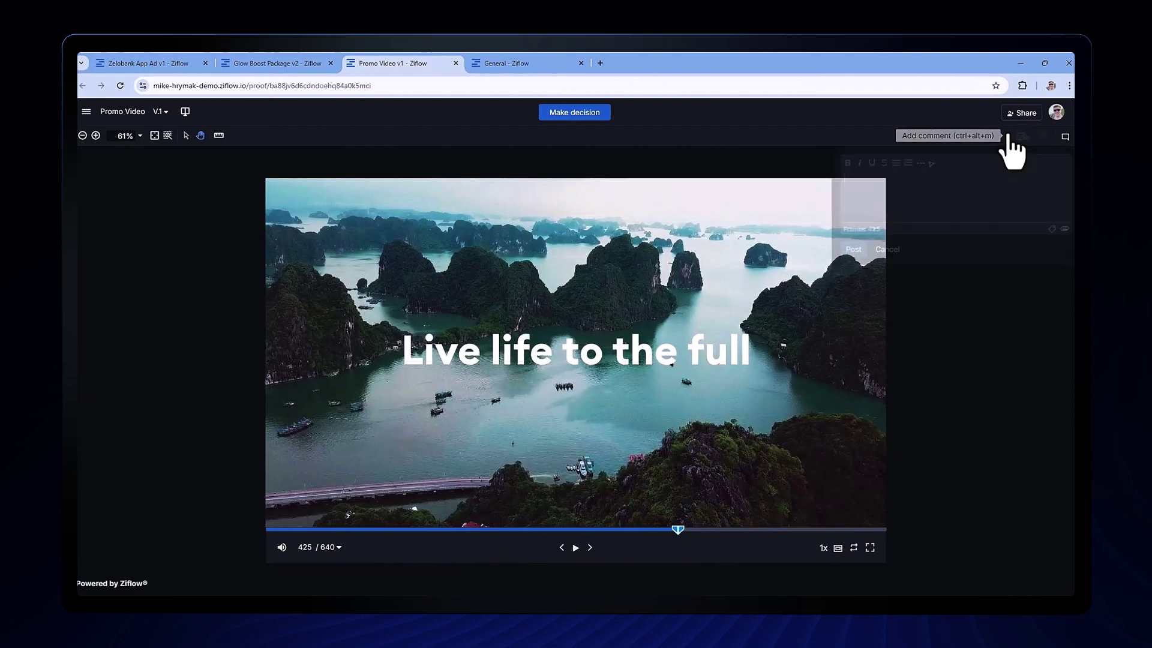
pyautogui.moveTo(677, 528); pyautogui.dragTo(622, 533)
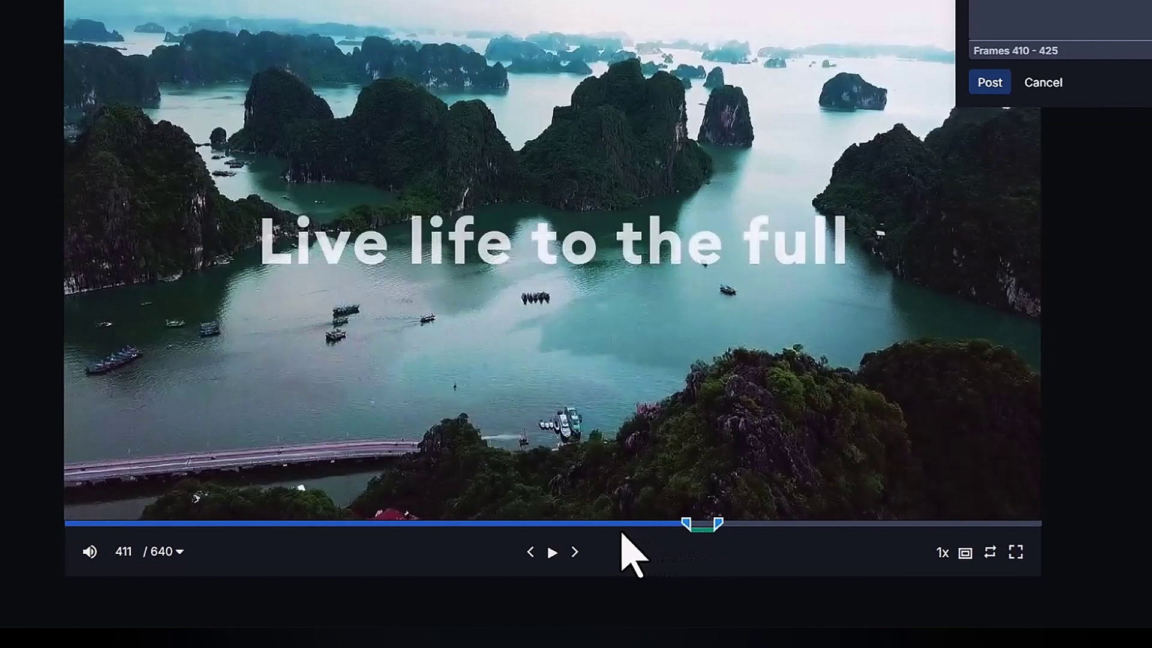
pyautogui.moveTo(718, 526); pyautogui.dragTo(871, 390)
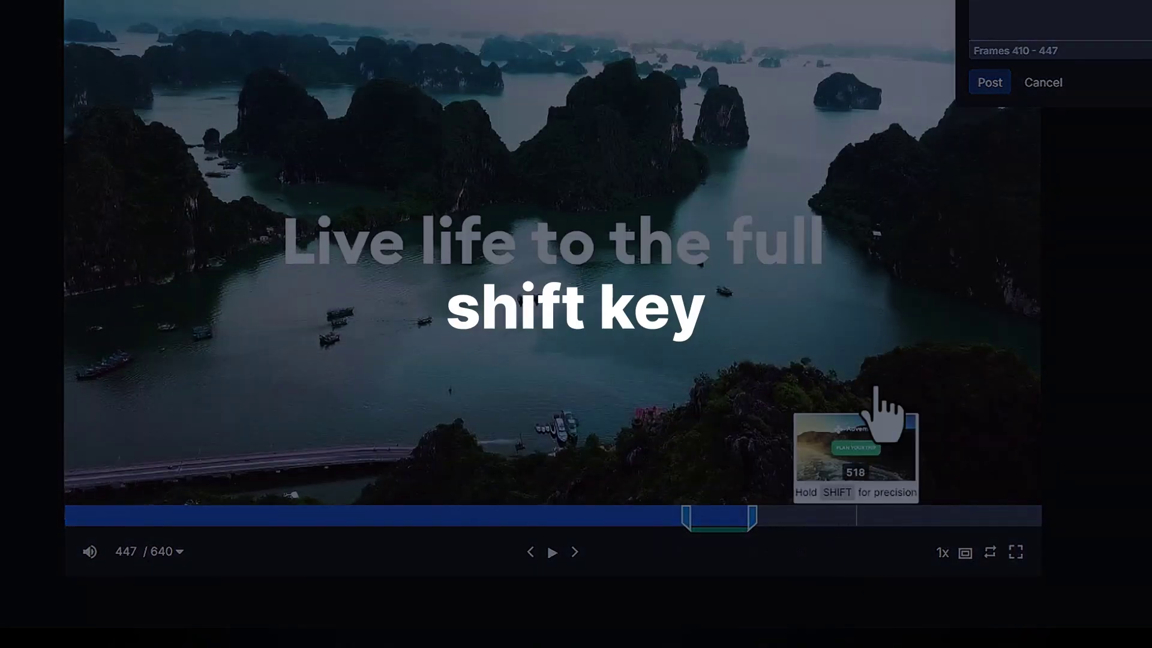
pyautogui.click(972, 113)
pyautogui.write('Shouldn\'t this say "Live life to the fullest"?')
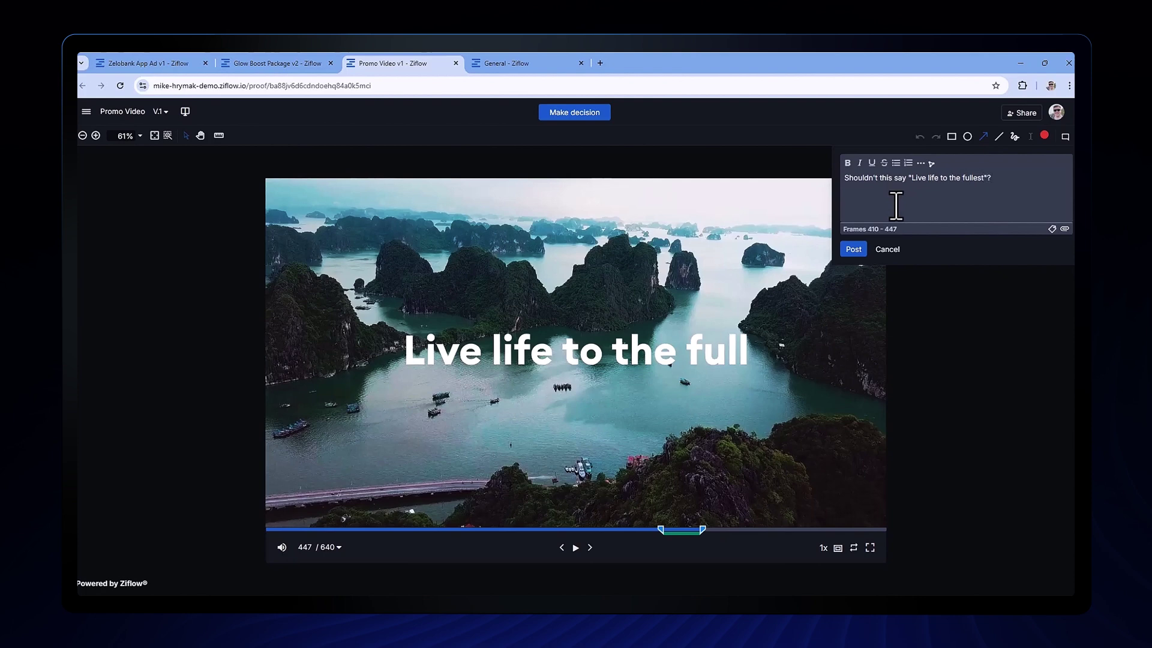
pyautogui.moveTo(680, 529); pyautogui.dragTo(680, 529)
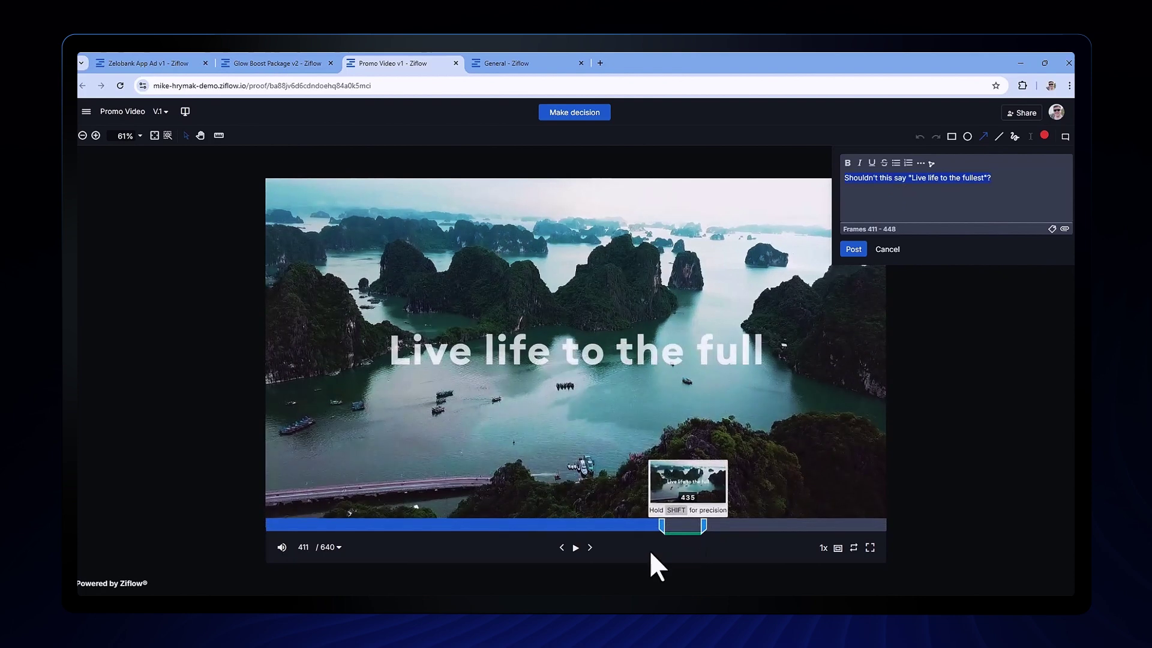
pyautogui.click(853, 548)
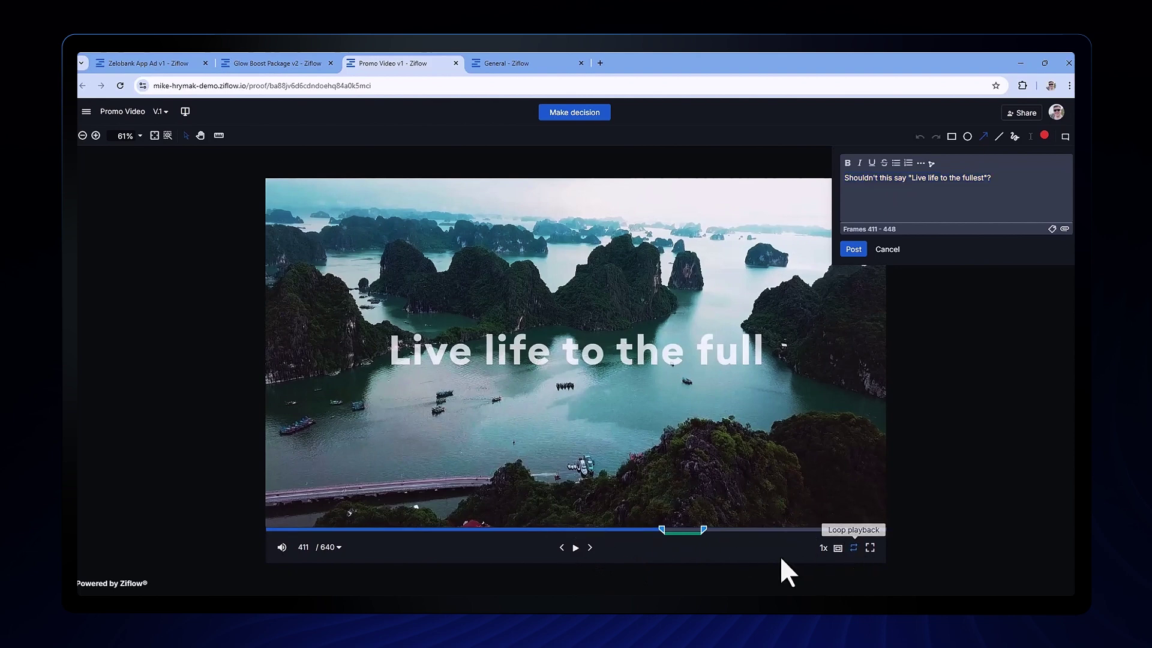
# - Play and pause the looped 411–448 range, then post the 'Live life to the fullest' comment
pyautogui.click(576, 548)
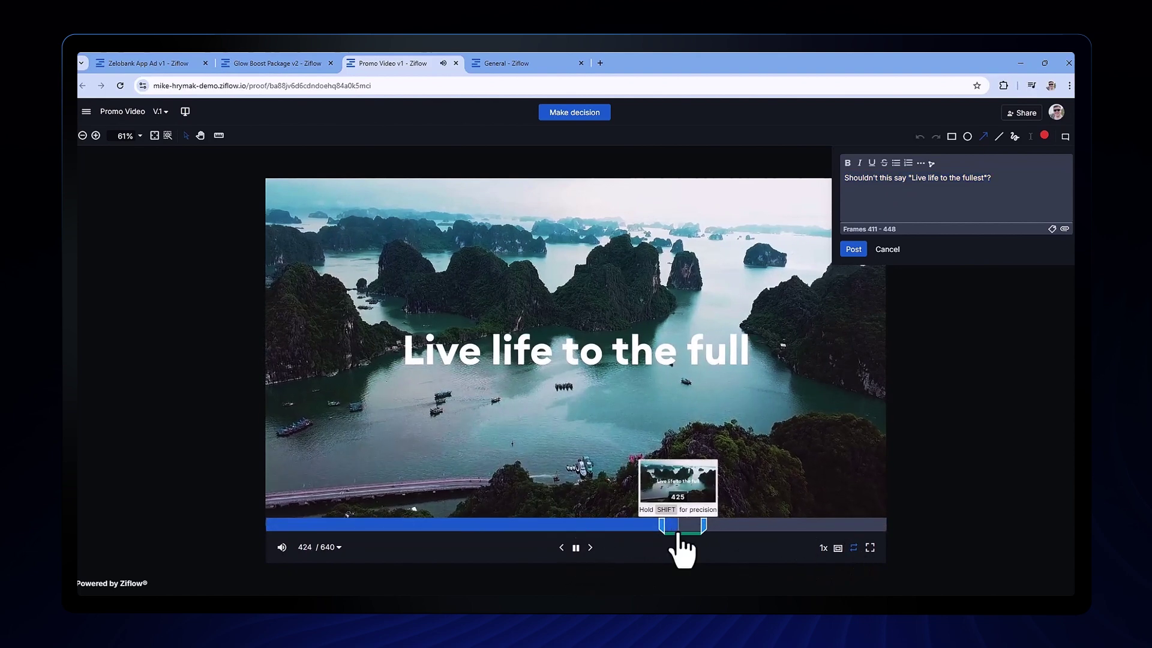
pyautogui.click(577, 548)
pyautogui.click(853, 249)
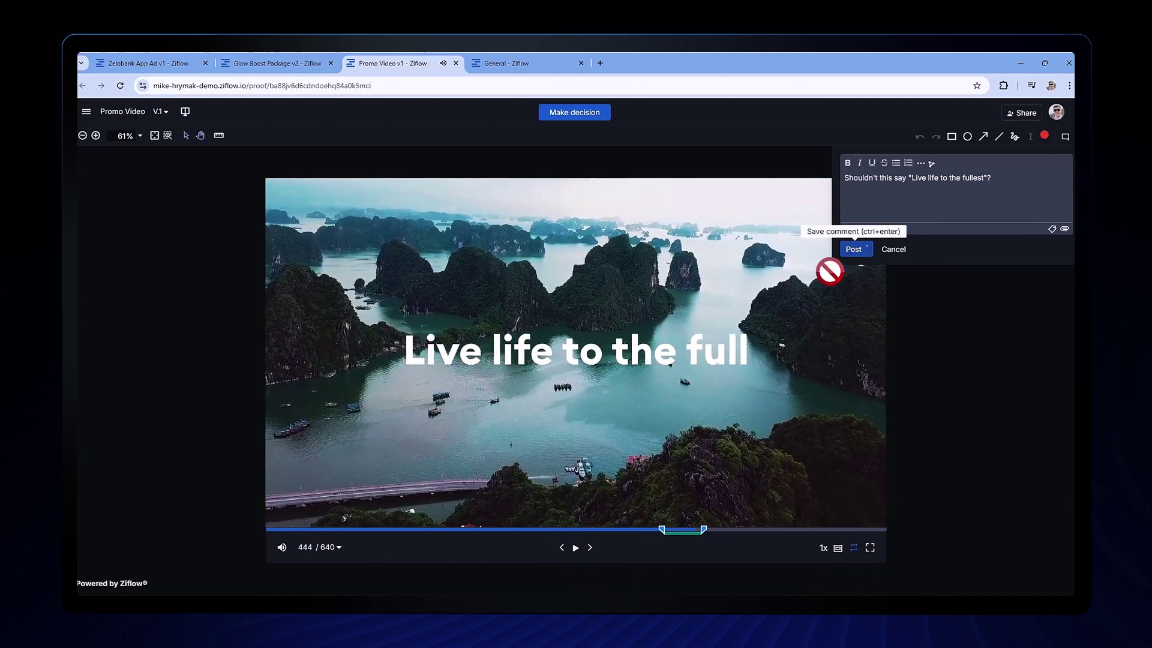
pyautogui.press('Left')
pyautogui.press('Left')
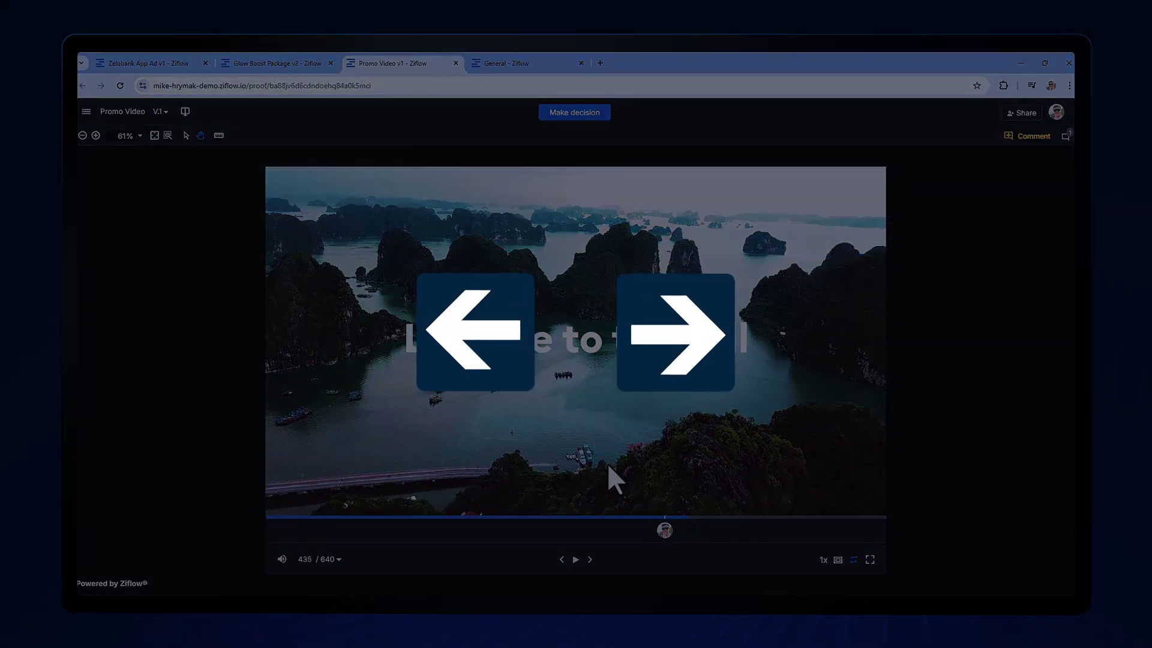
# - Step back frame by frame, shuttle with J, L and K, then show the safe zone options
pyautogui.press('Left')
pyautogui.press('Left')
pyautogui.press('Left')
pyautogui.press('Left')
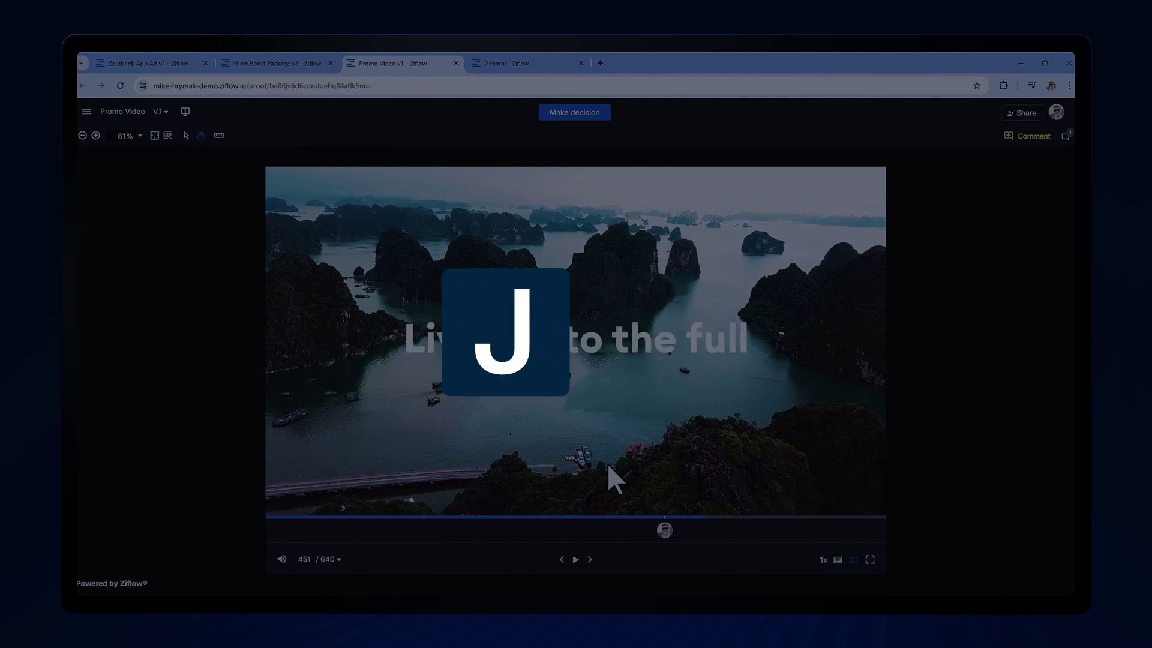
pyautogui.press('j')
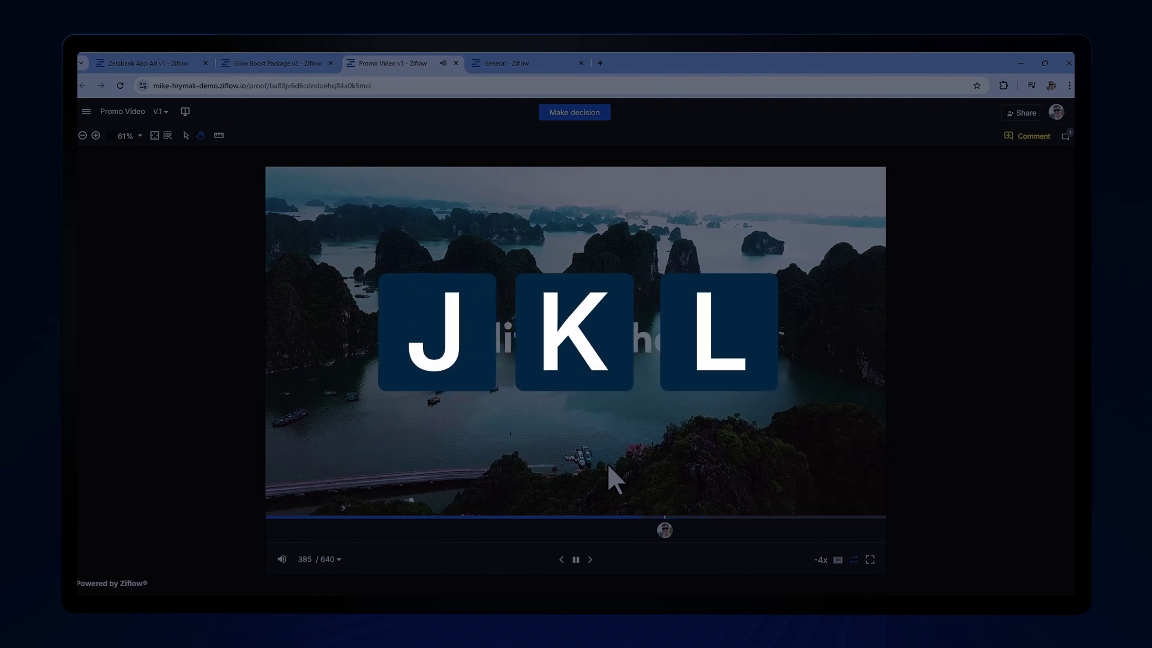
pyautogui.press('l')
pyautogui.press('l')
pyautogui.press('l')
pyautogui.press('l')
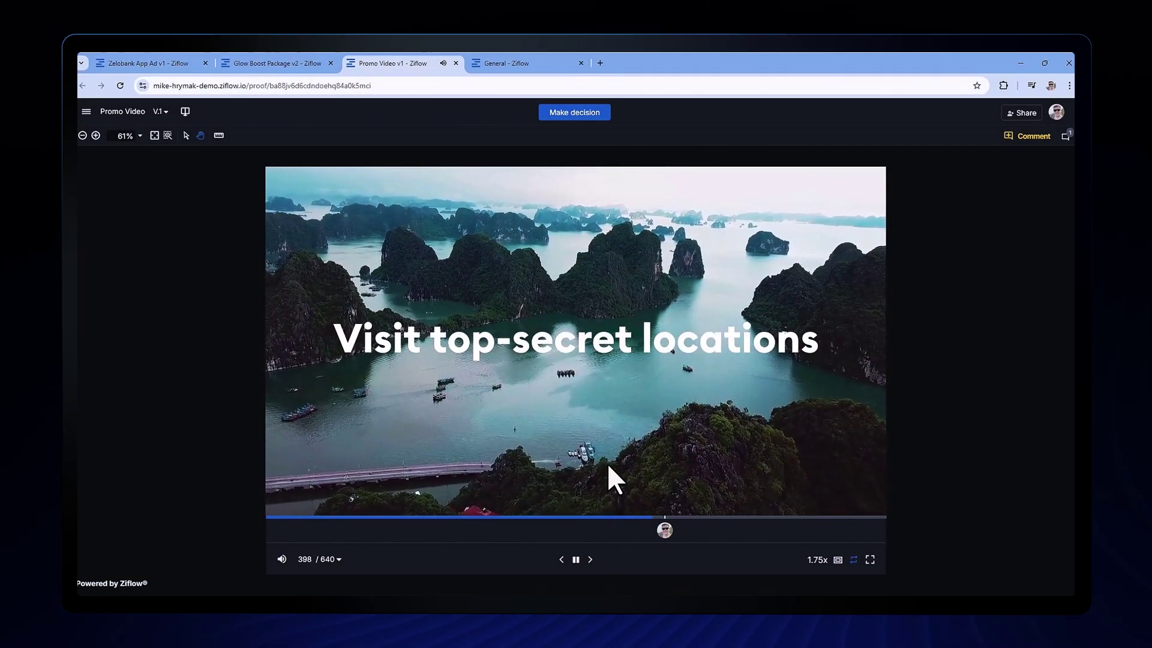
pyautogui.press('k')
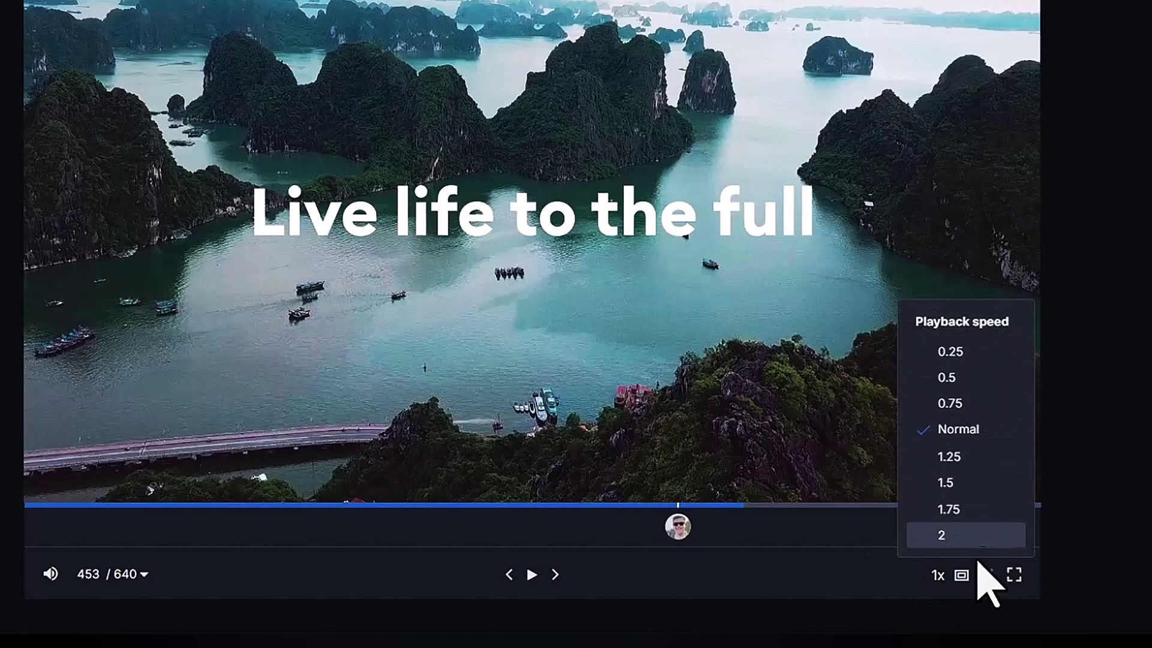
pyautogui.click(962, 575)
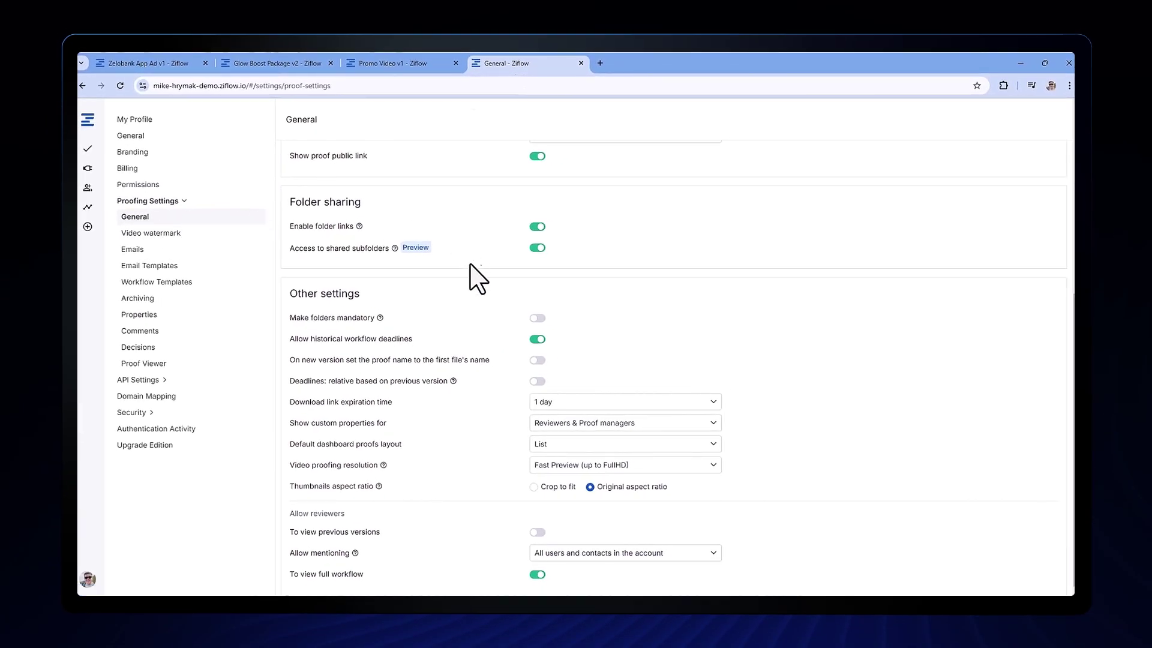
# - Set video proofing resolution to Detail focus (up to 4k), then search the Zelobank proof for 'zelobank'
pyautogui.click(558, 467)
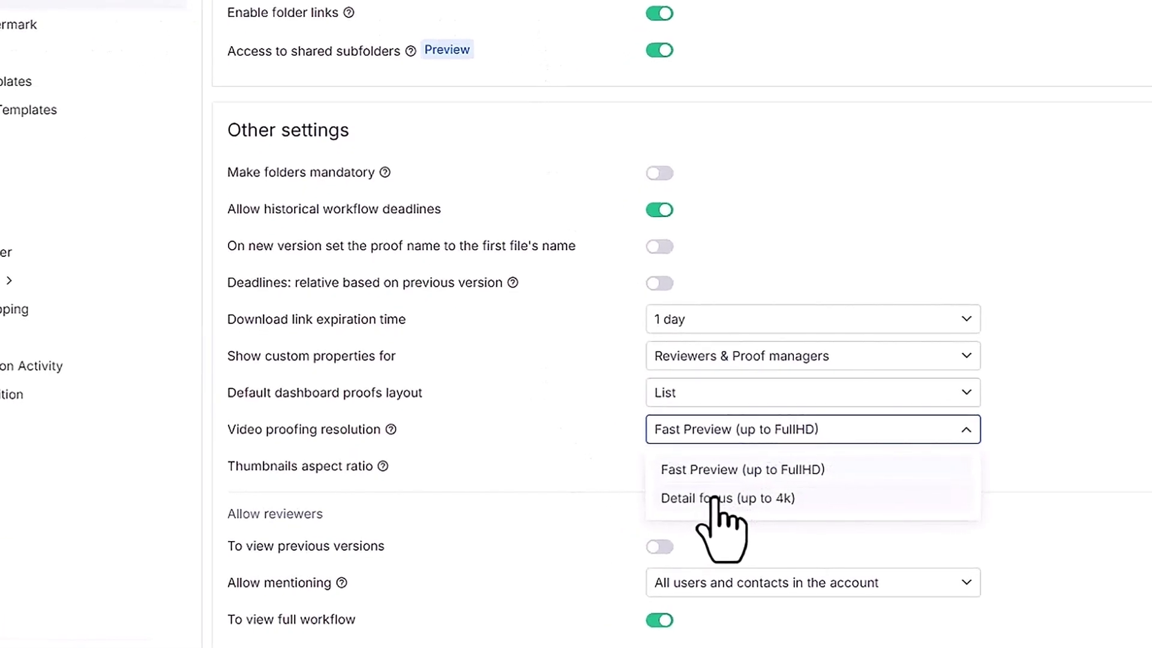
pyautogui.click(714, 499)
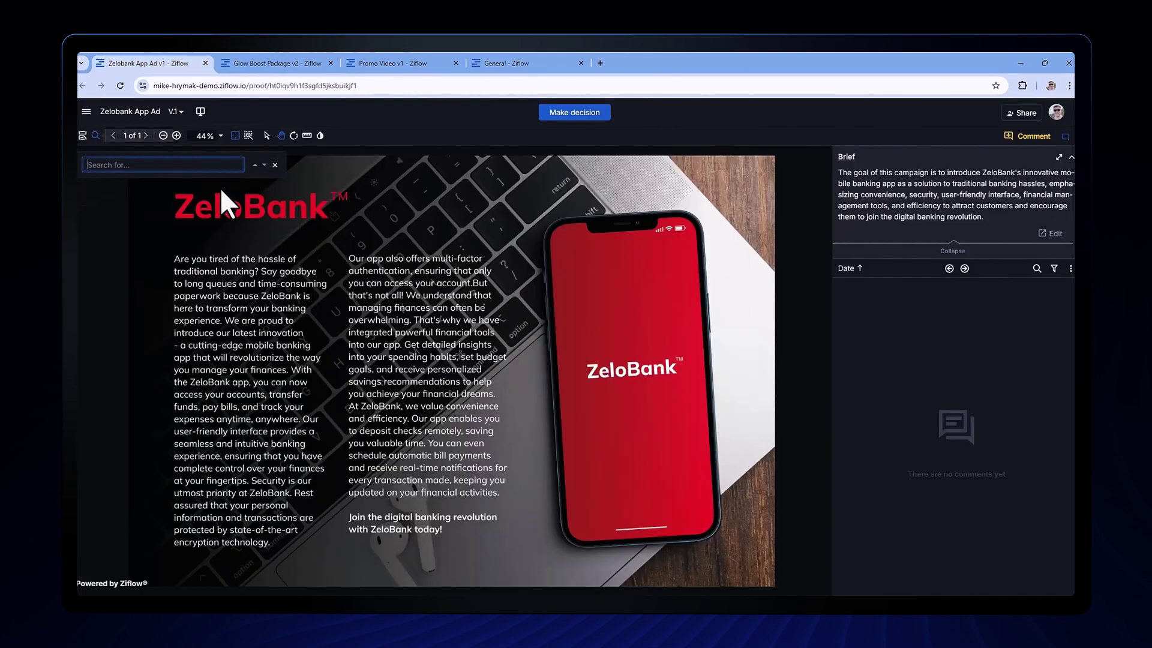
pyautogui.write('zelobank')
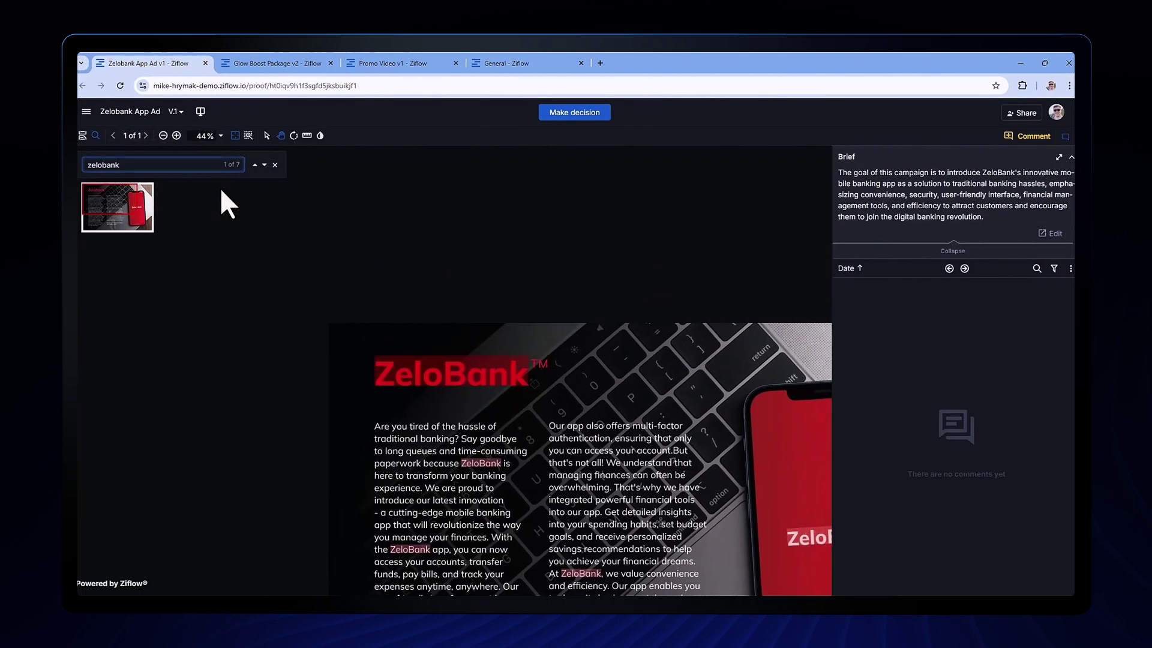
# - Jump to the next zelobank match and turn on the Cyan, Magenta, Yellow and Black separations
pyautogui.click(265, 164)
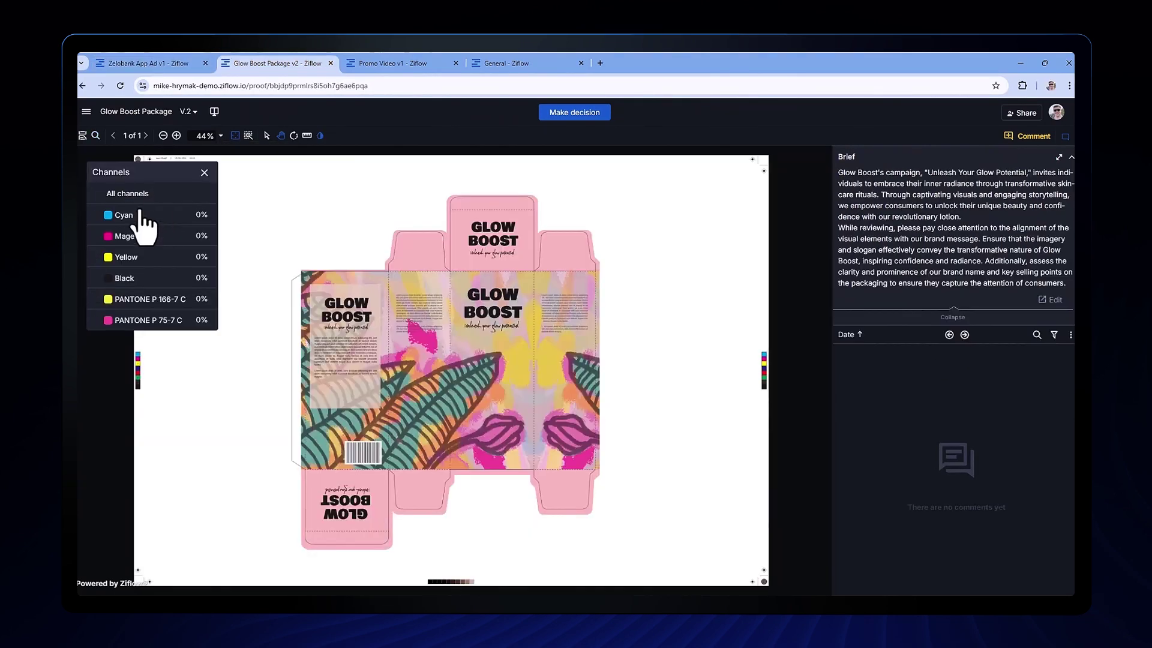
pyautogui.click(139, 214)
pyautogui.click(129, 236)
pyautogui.click(128, 257)
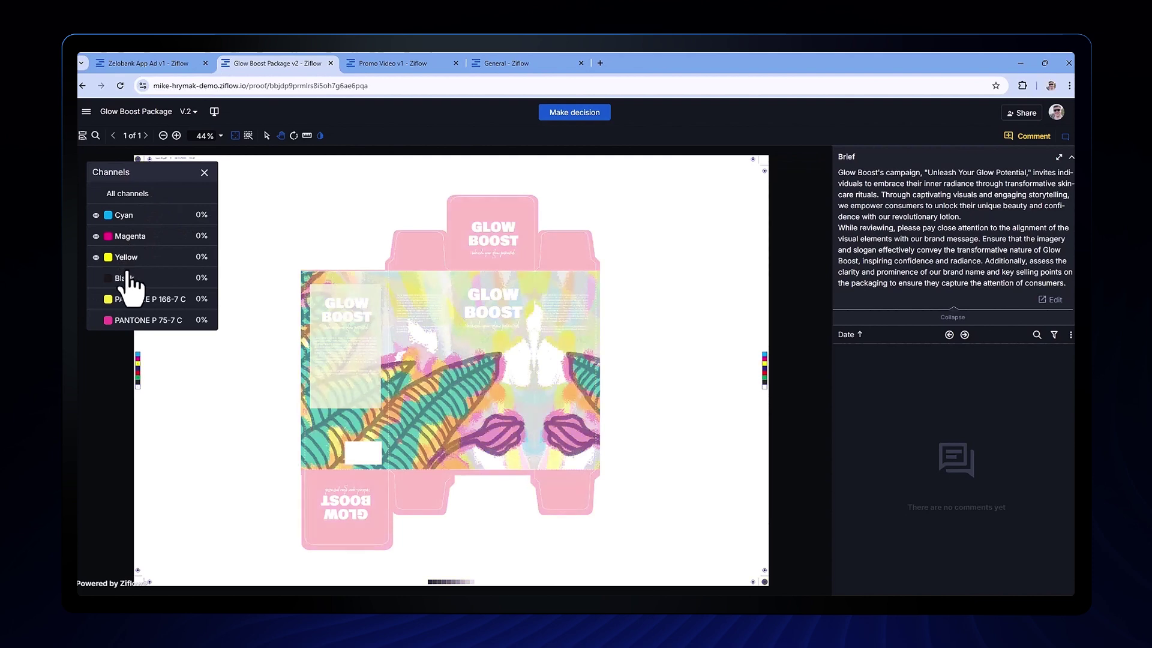
pyautogui.click(126, 277)
# - Add PANTONE P 166-7 C and P 75-7 C, then hide Black and Yellow
pyautogui.click(126, 299)
pyautogui.click(127, 319)
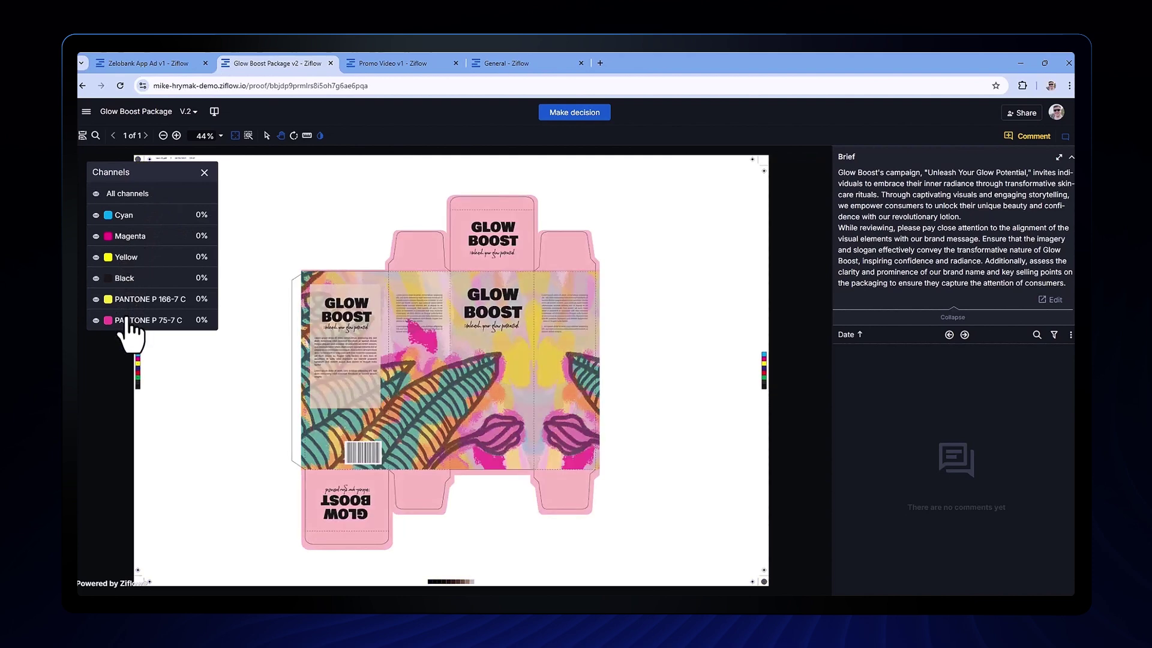
pyautogui.click(123, 277)
pyautogui.click(126, 255)
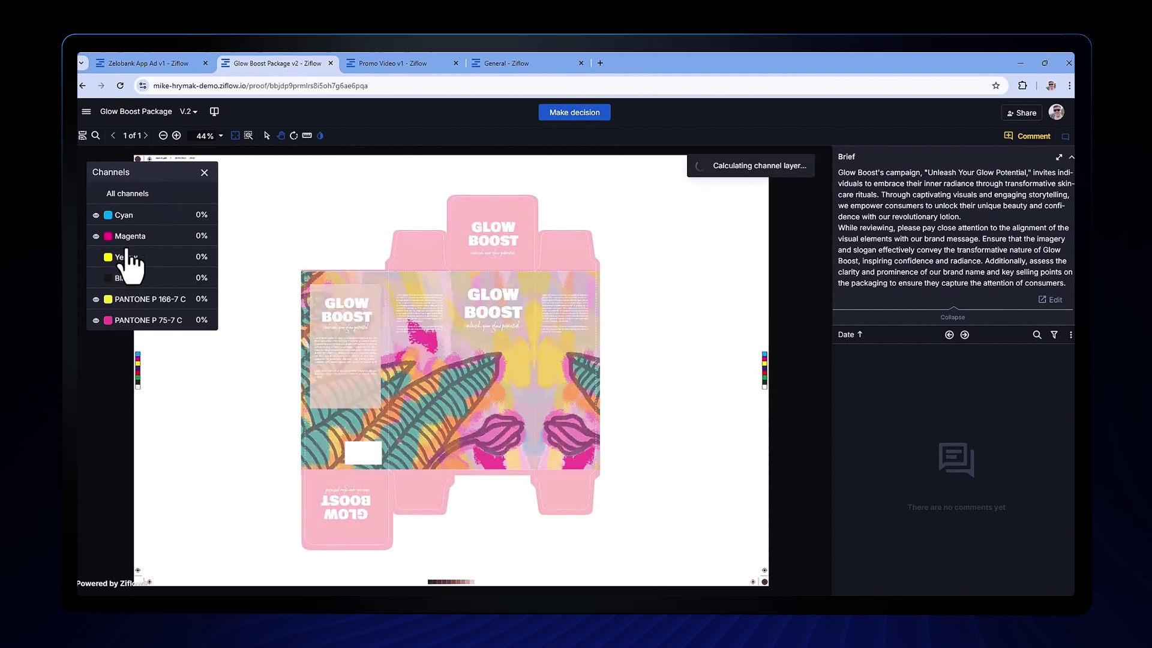